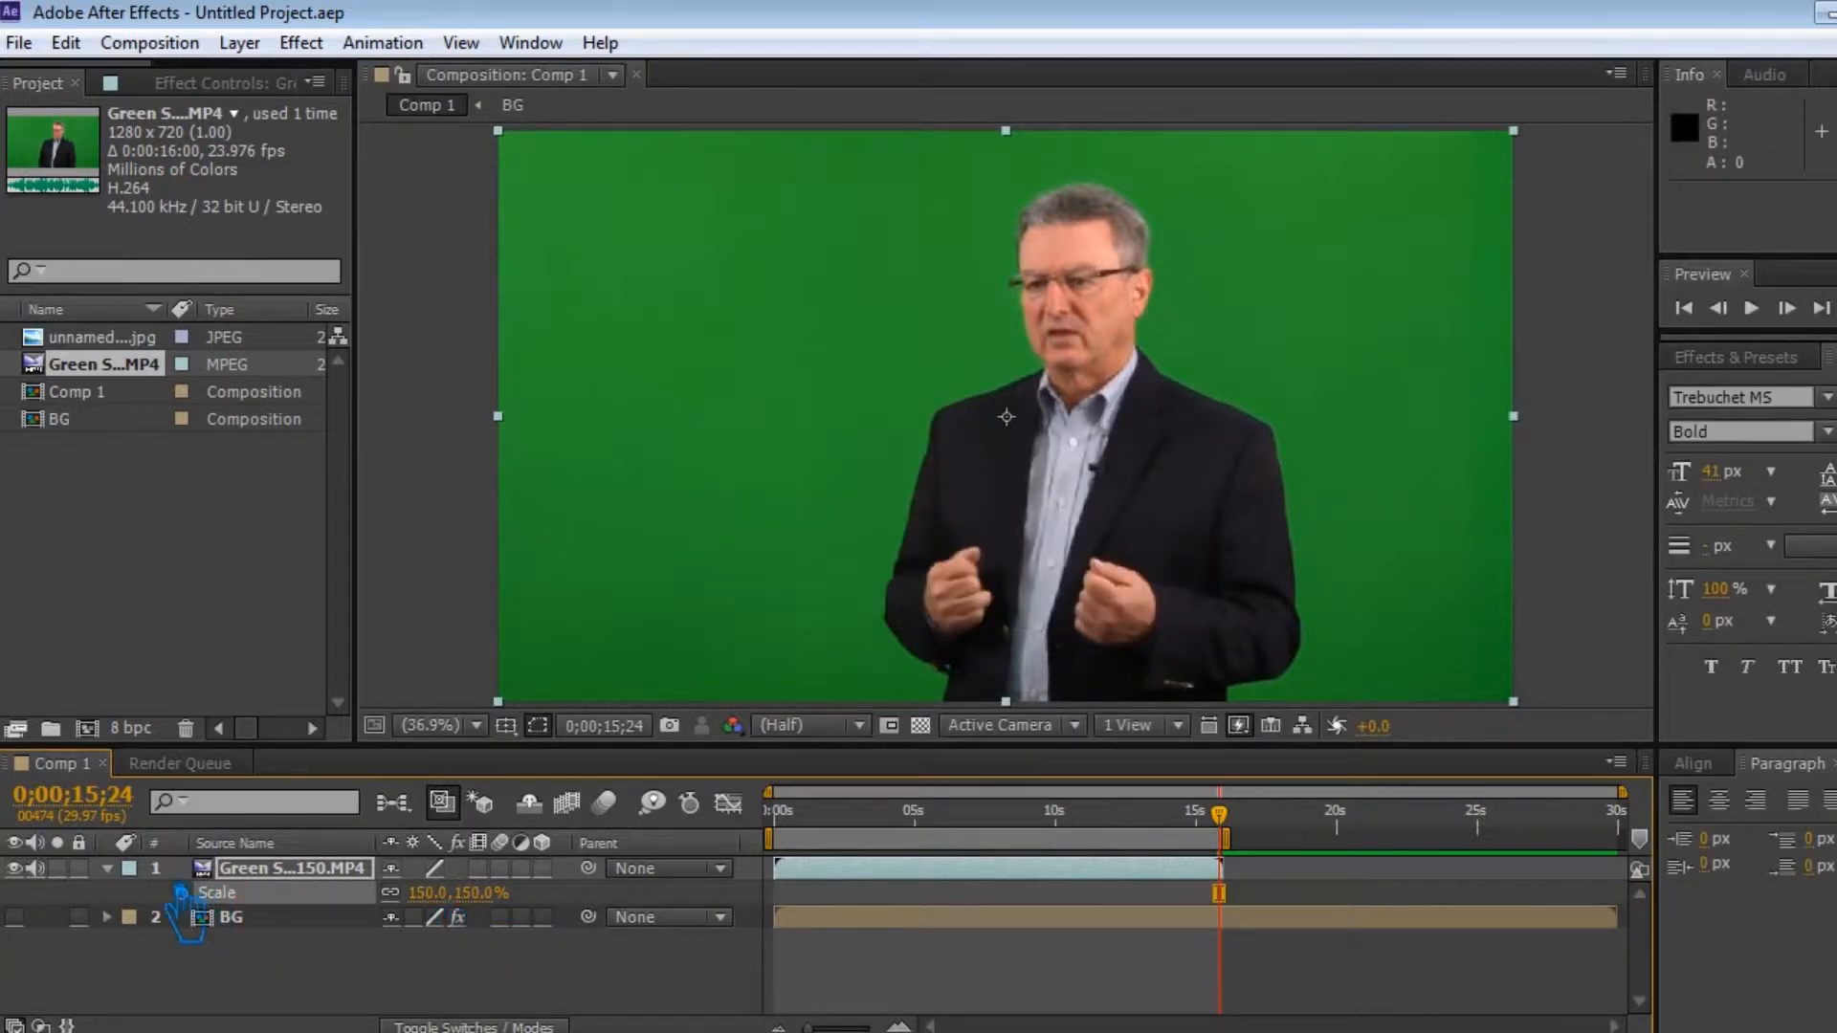
- Apply the Keylight (1.2) keying effect to the green screen footage layer in Comp 1
left_click(106, 867)
left_click(284, 870)
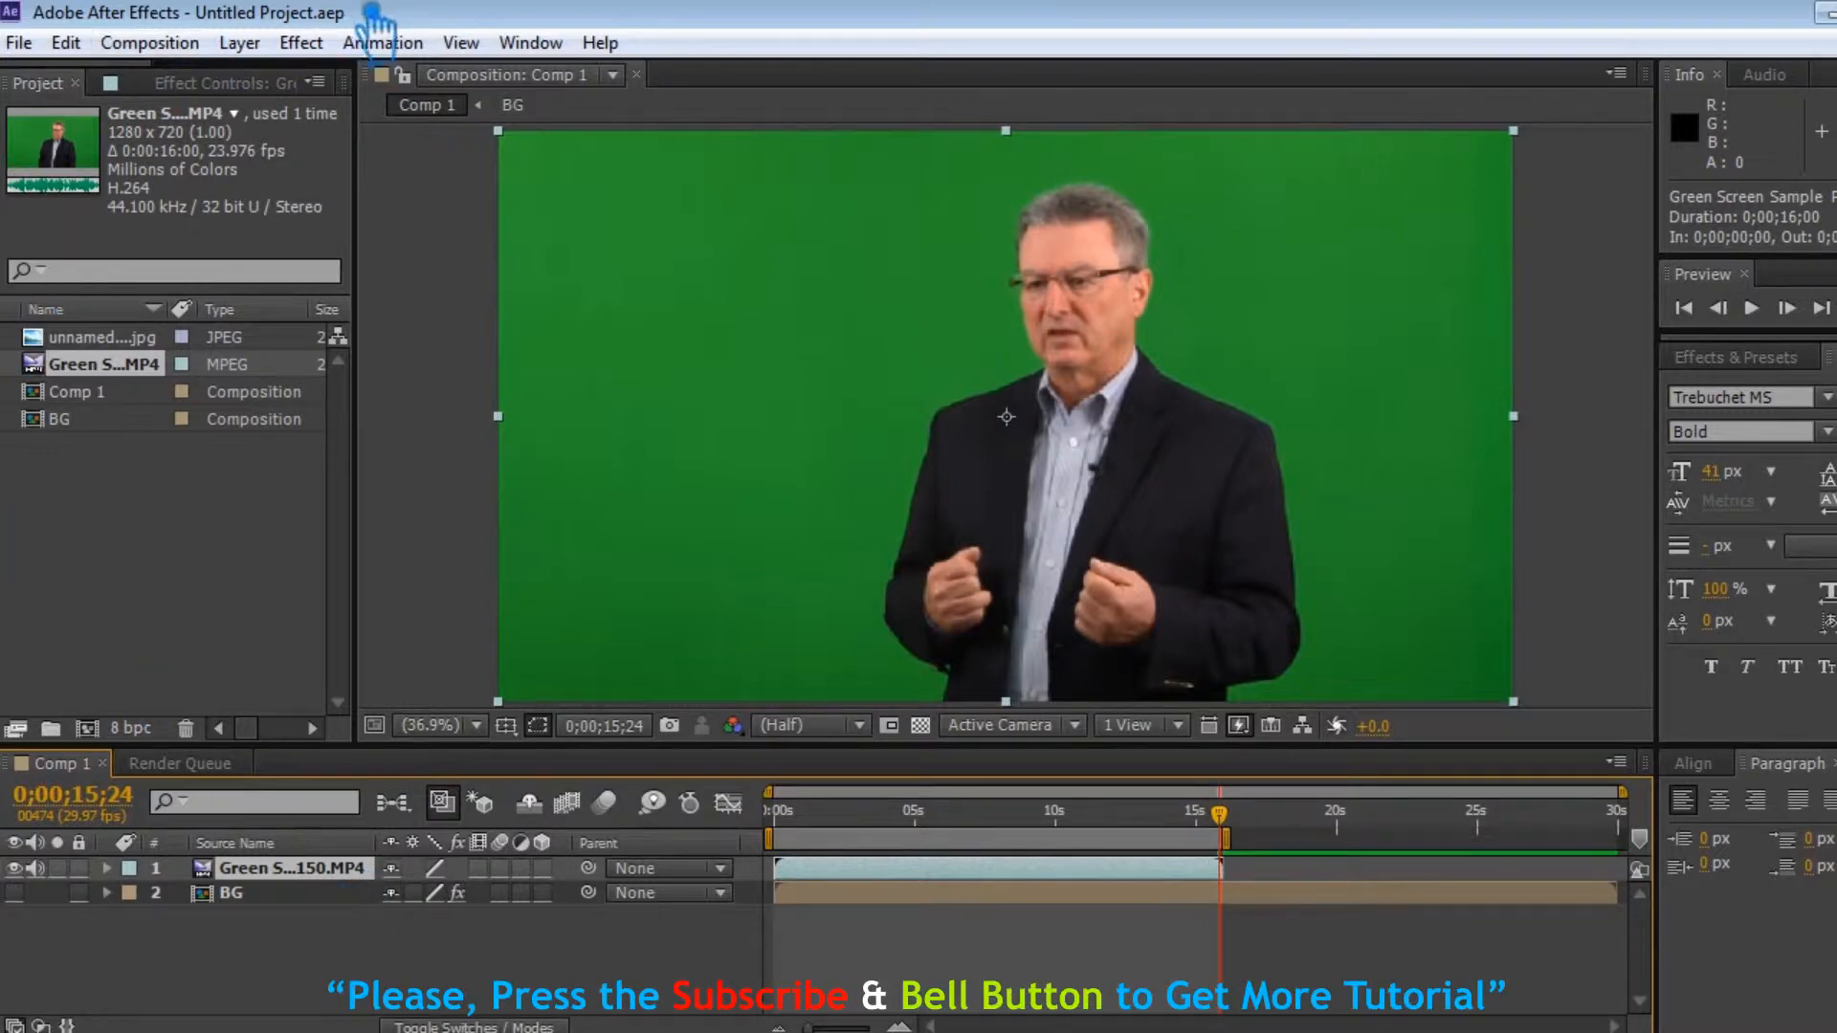
left_click(300, 42)
mouse_move(417, 448)
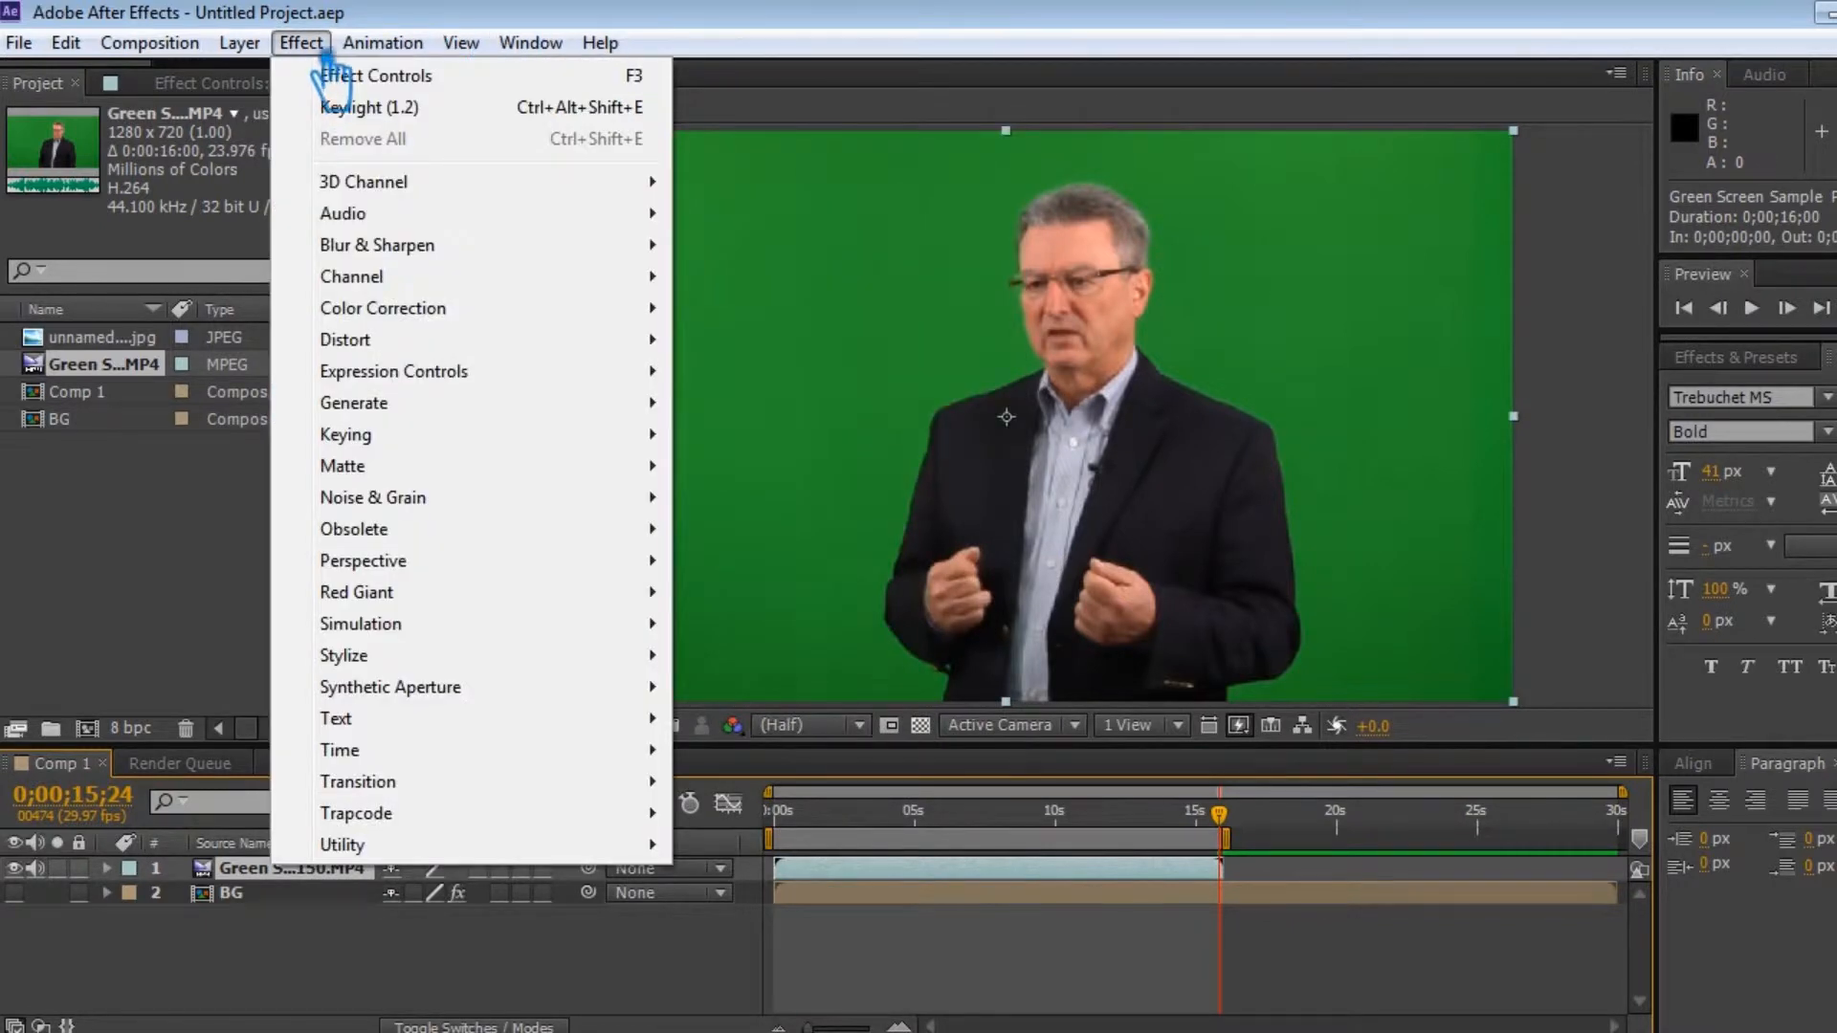
mouse_move(609, 475)
mouse_move(530, 433)
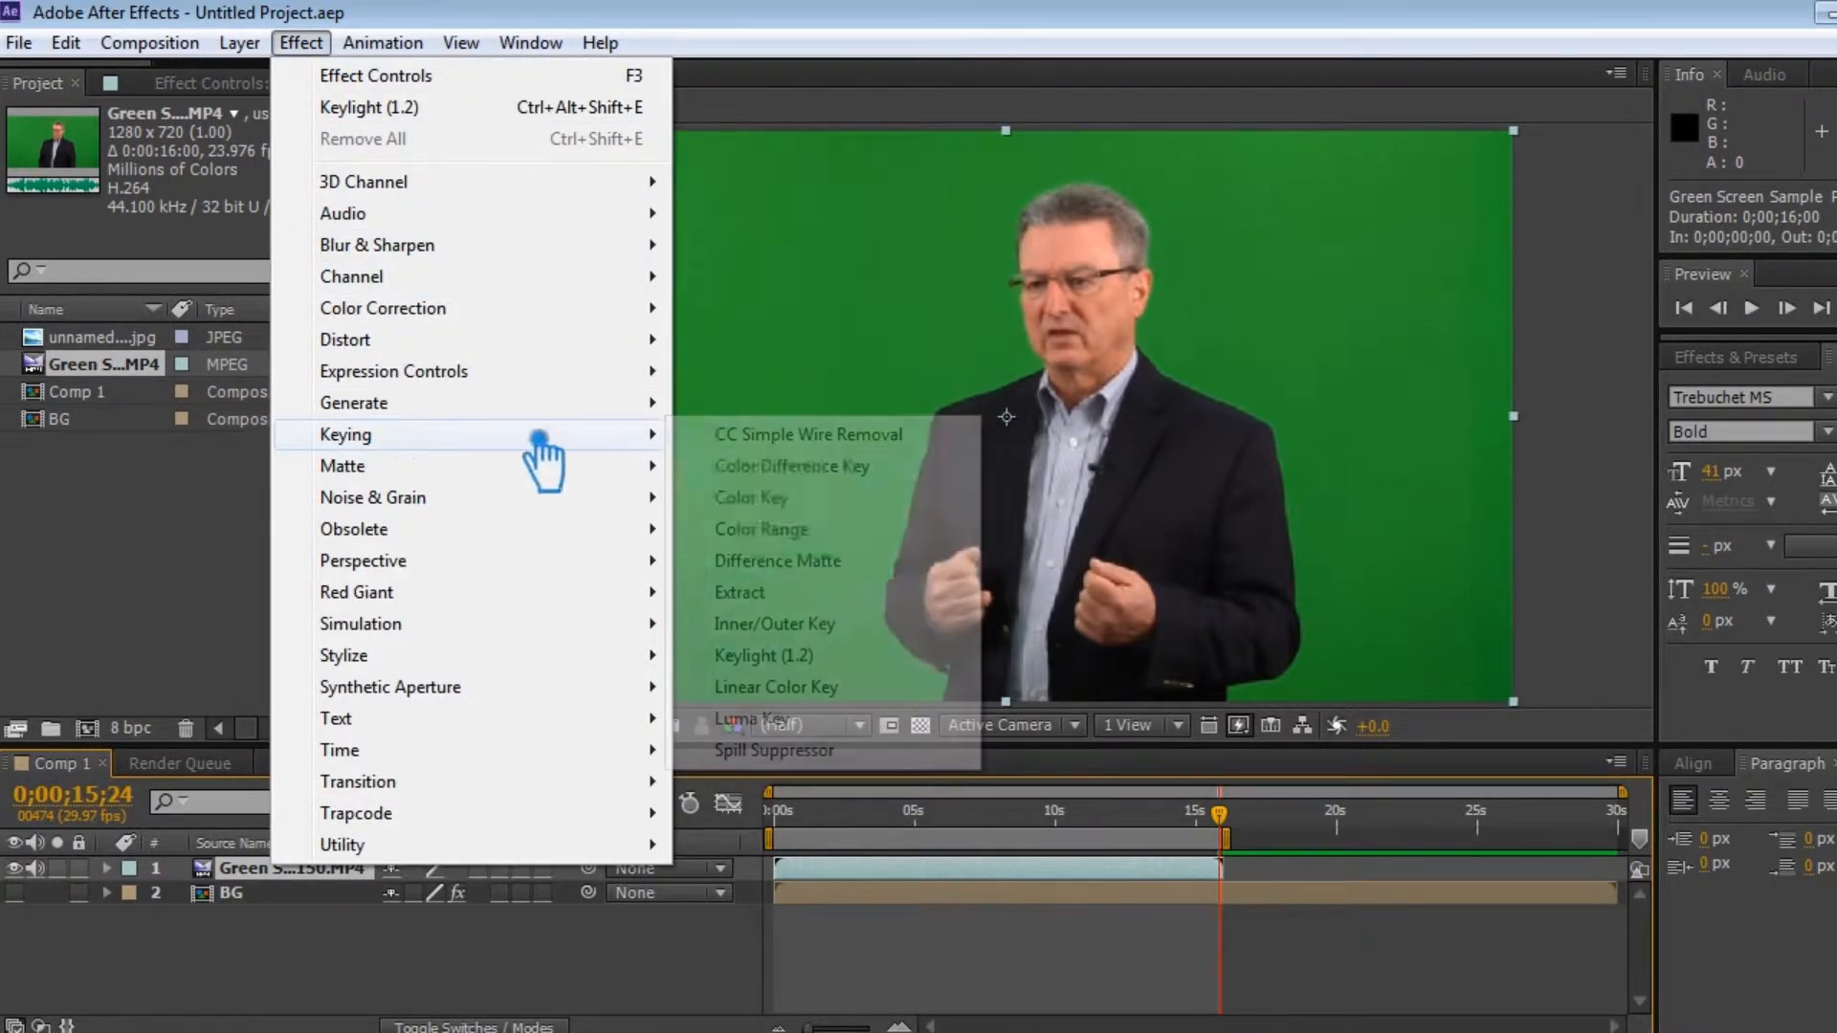
mouse_move(631, 406)
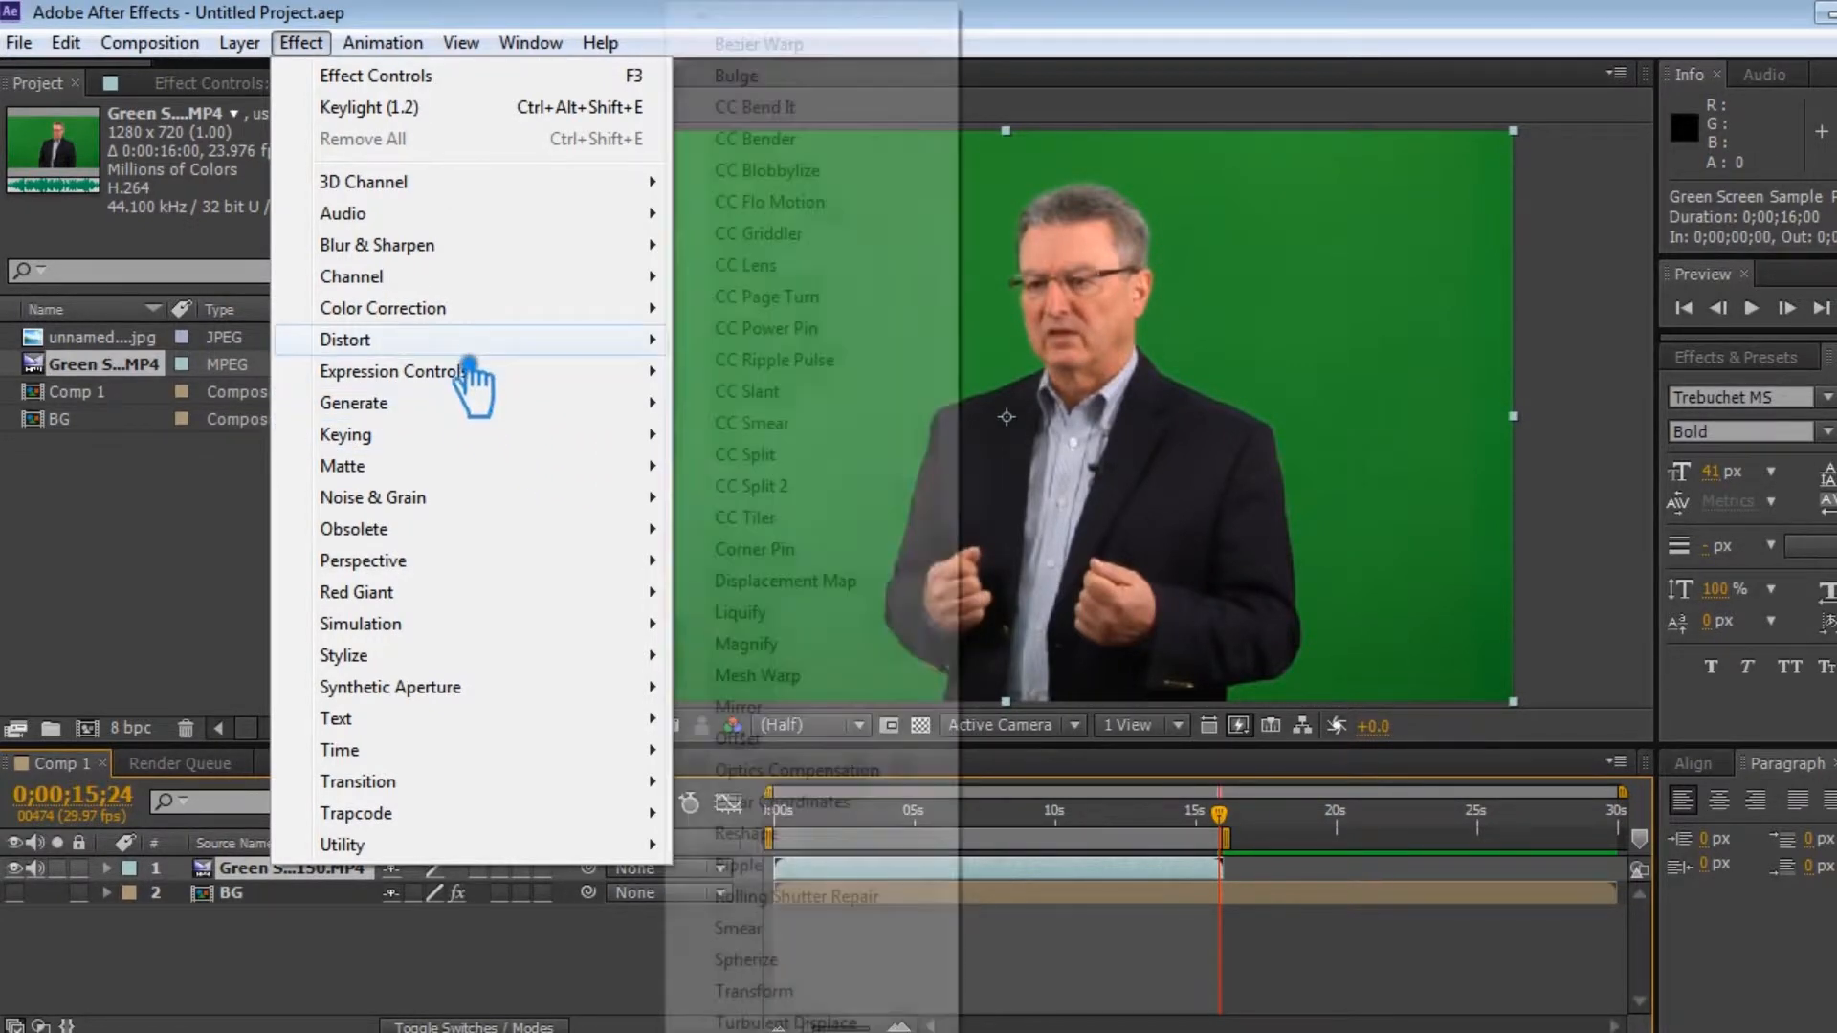
mouse_move(491, 218)
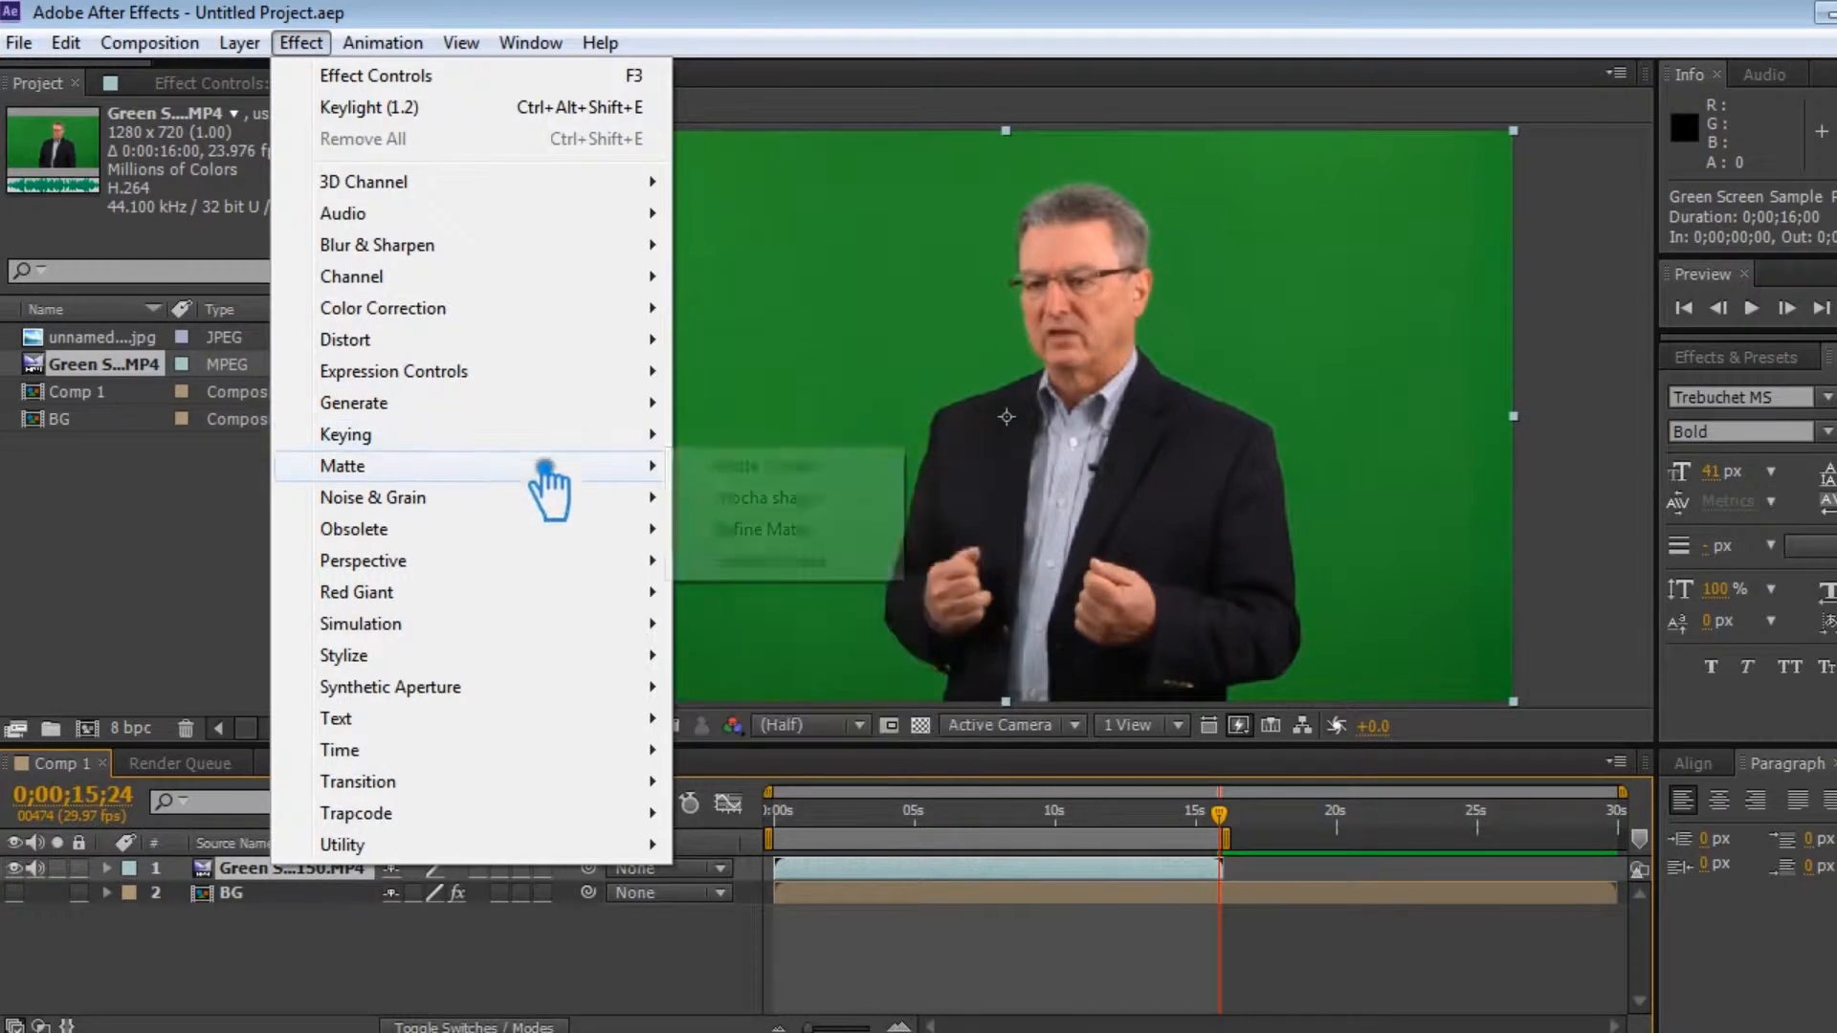
mouse_move(643, 436)
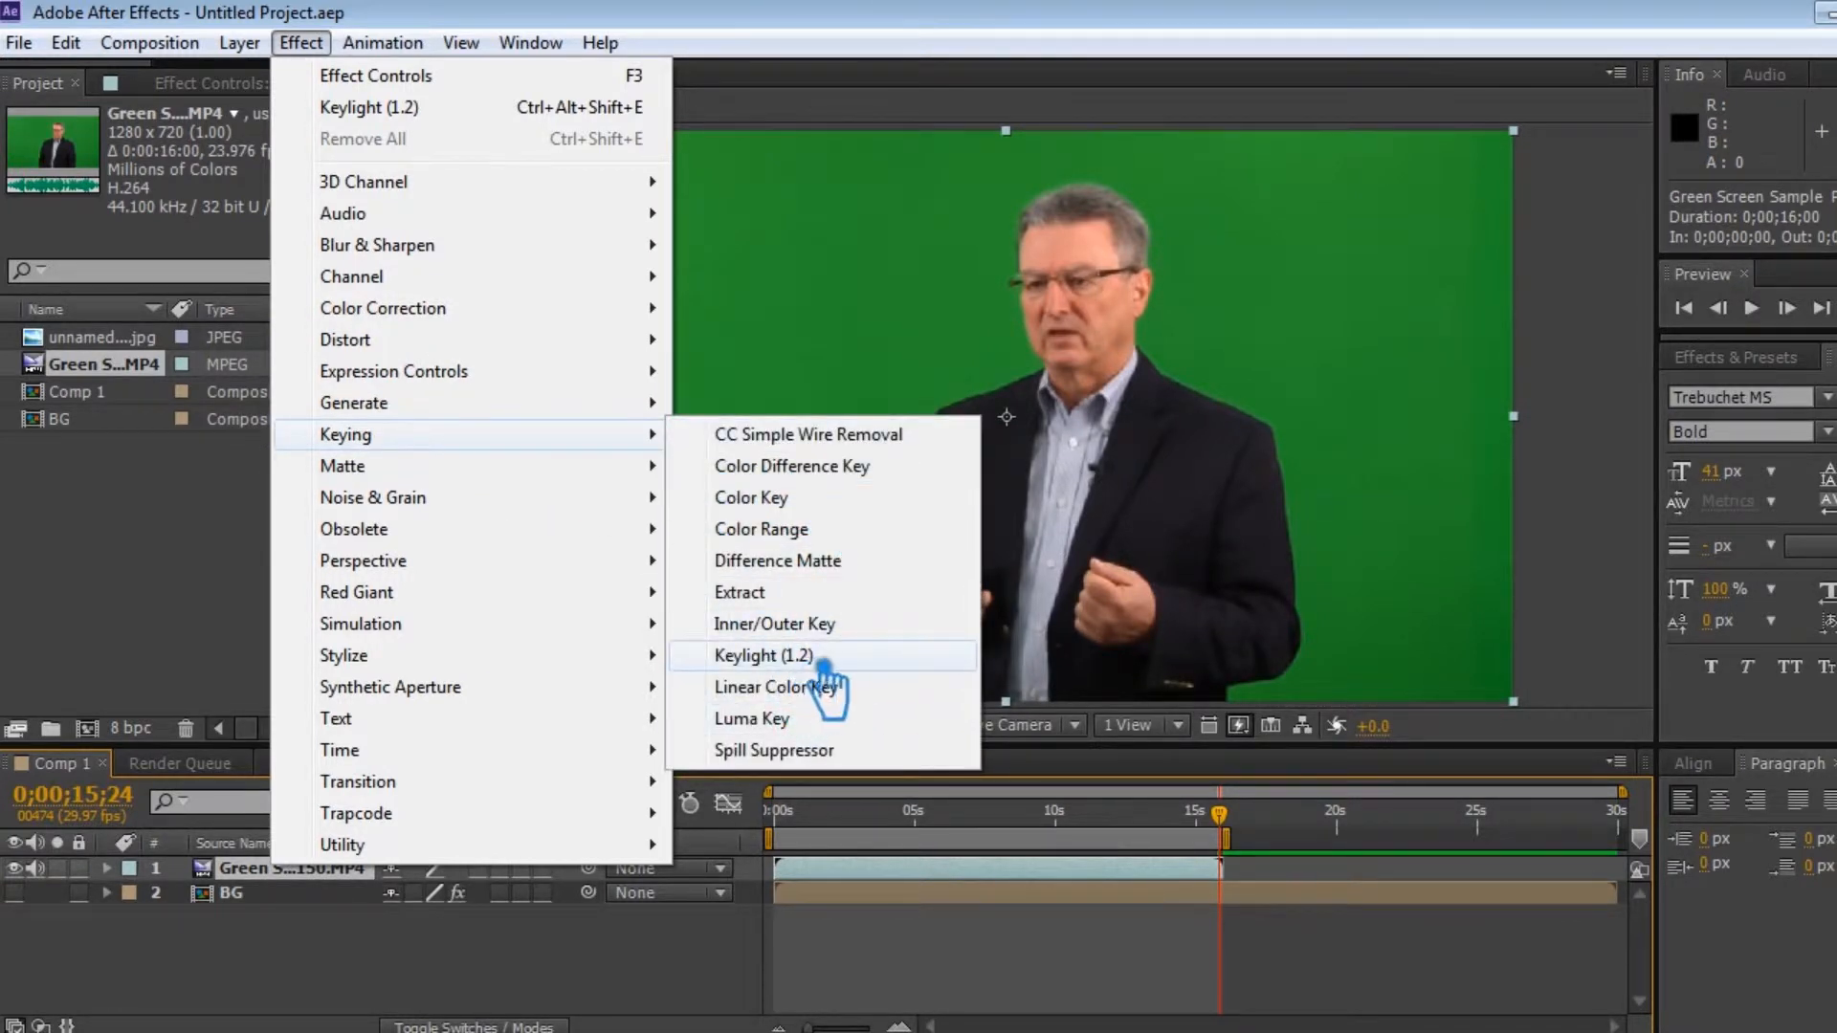
left_click(765, 657)
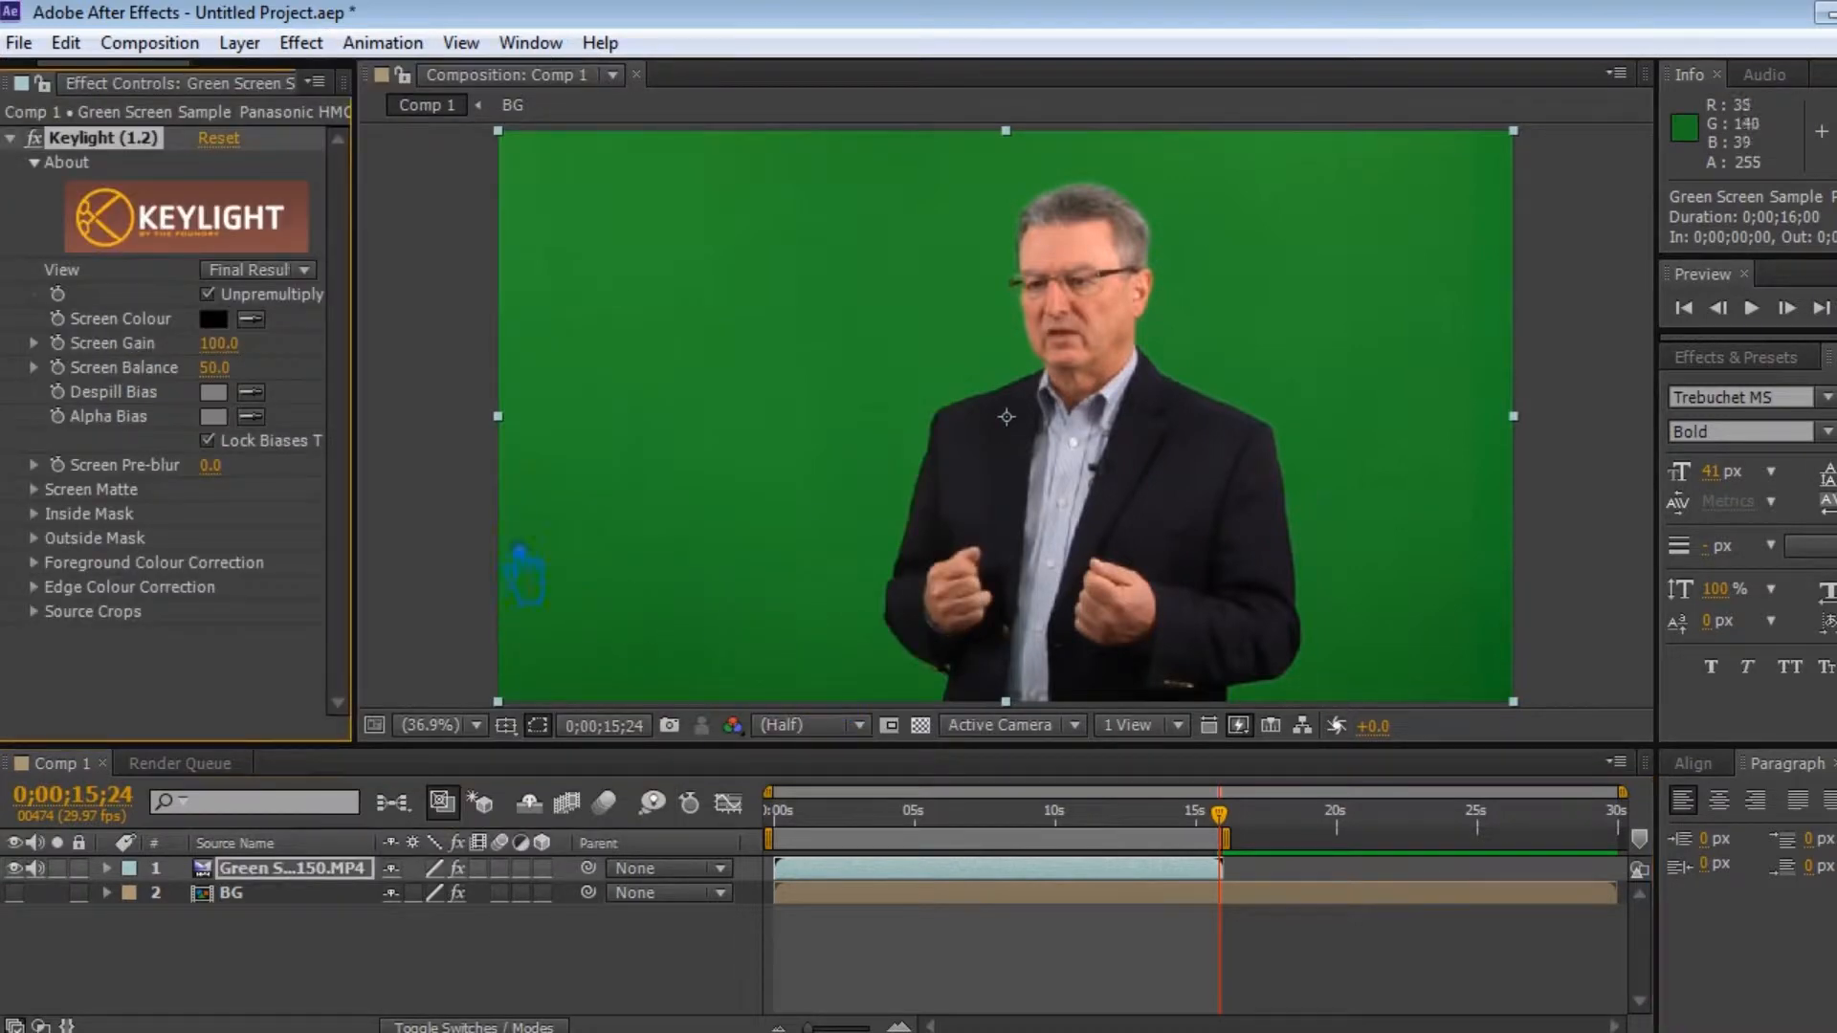
left_click(300, 42)
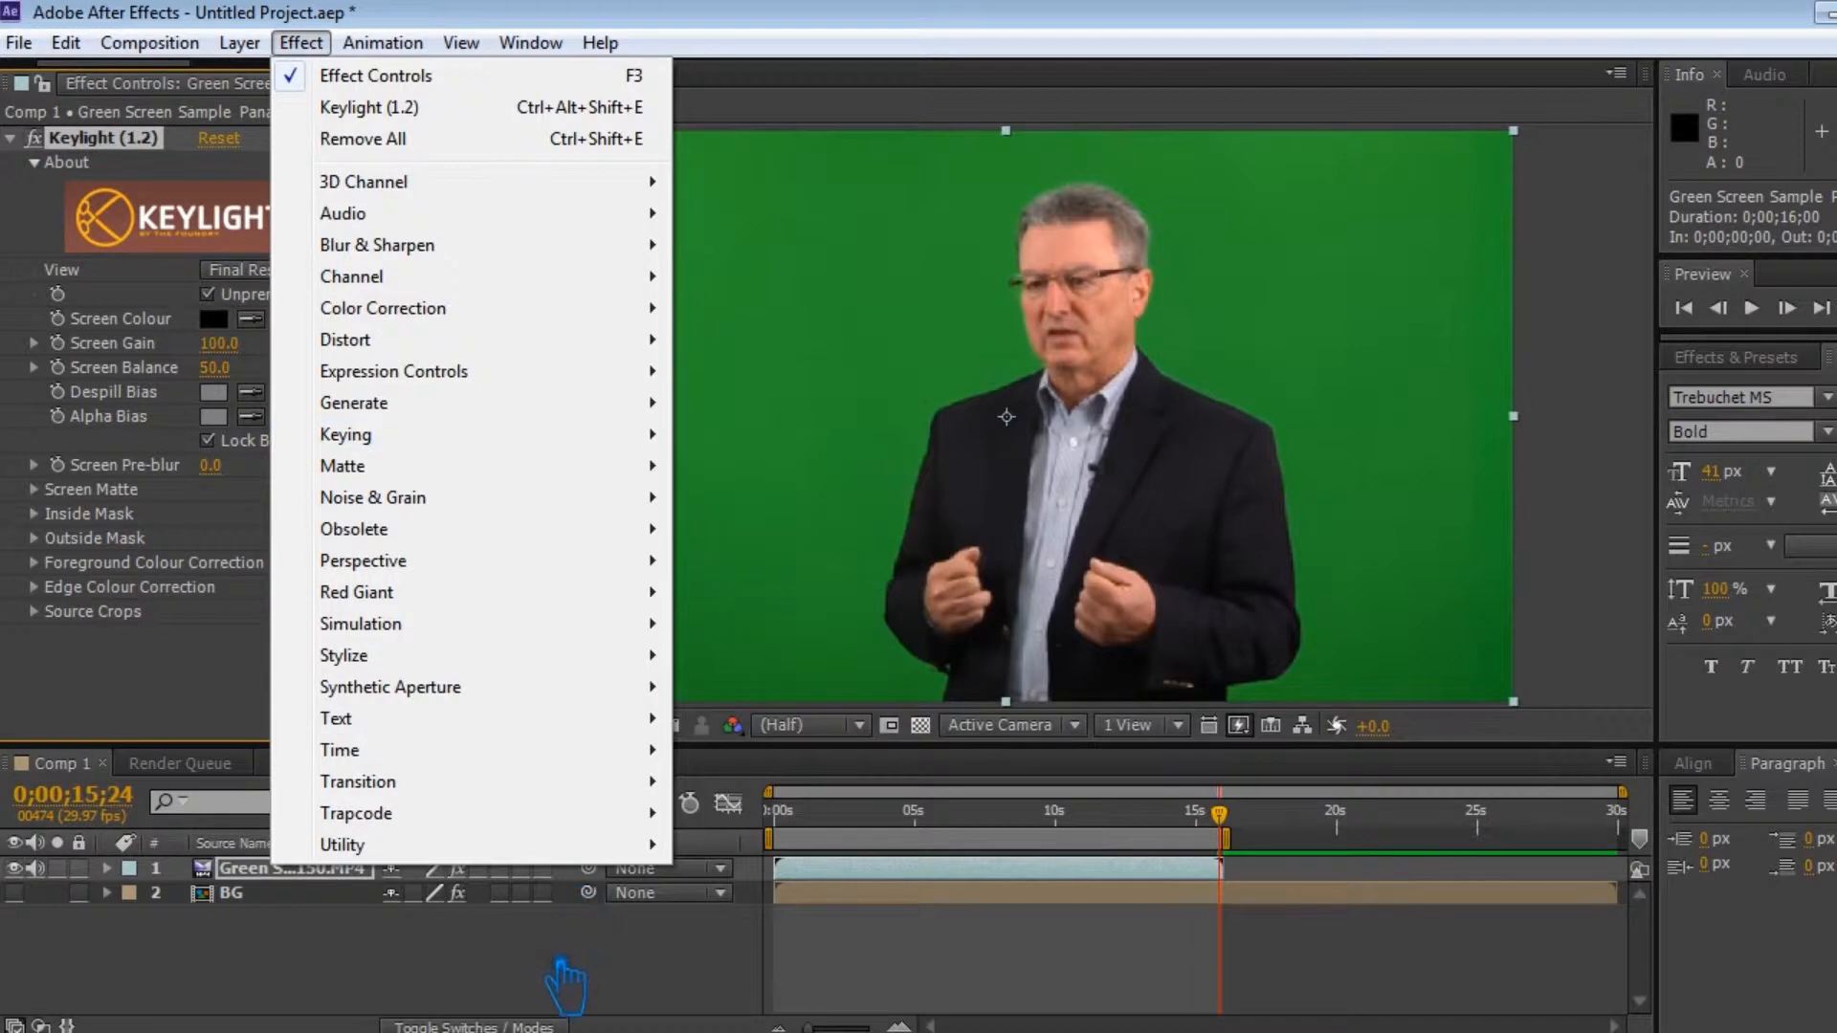
left_click(559, 964)
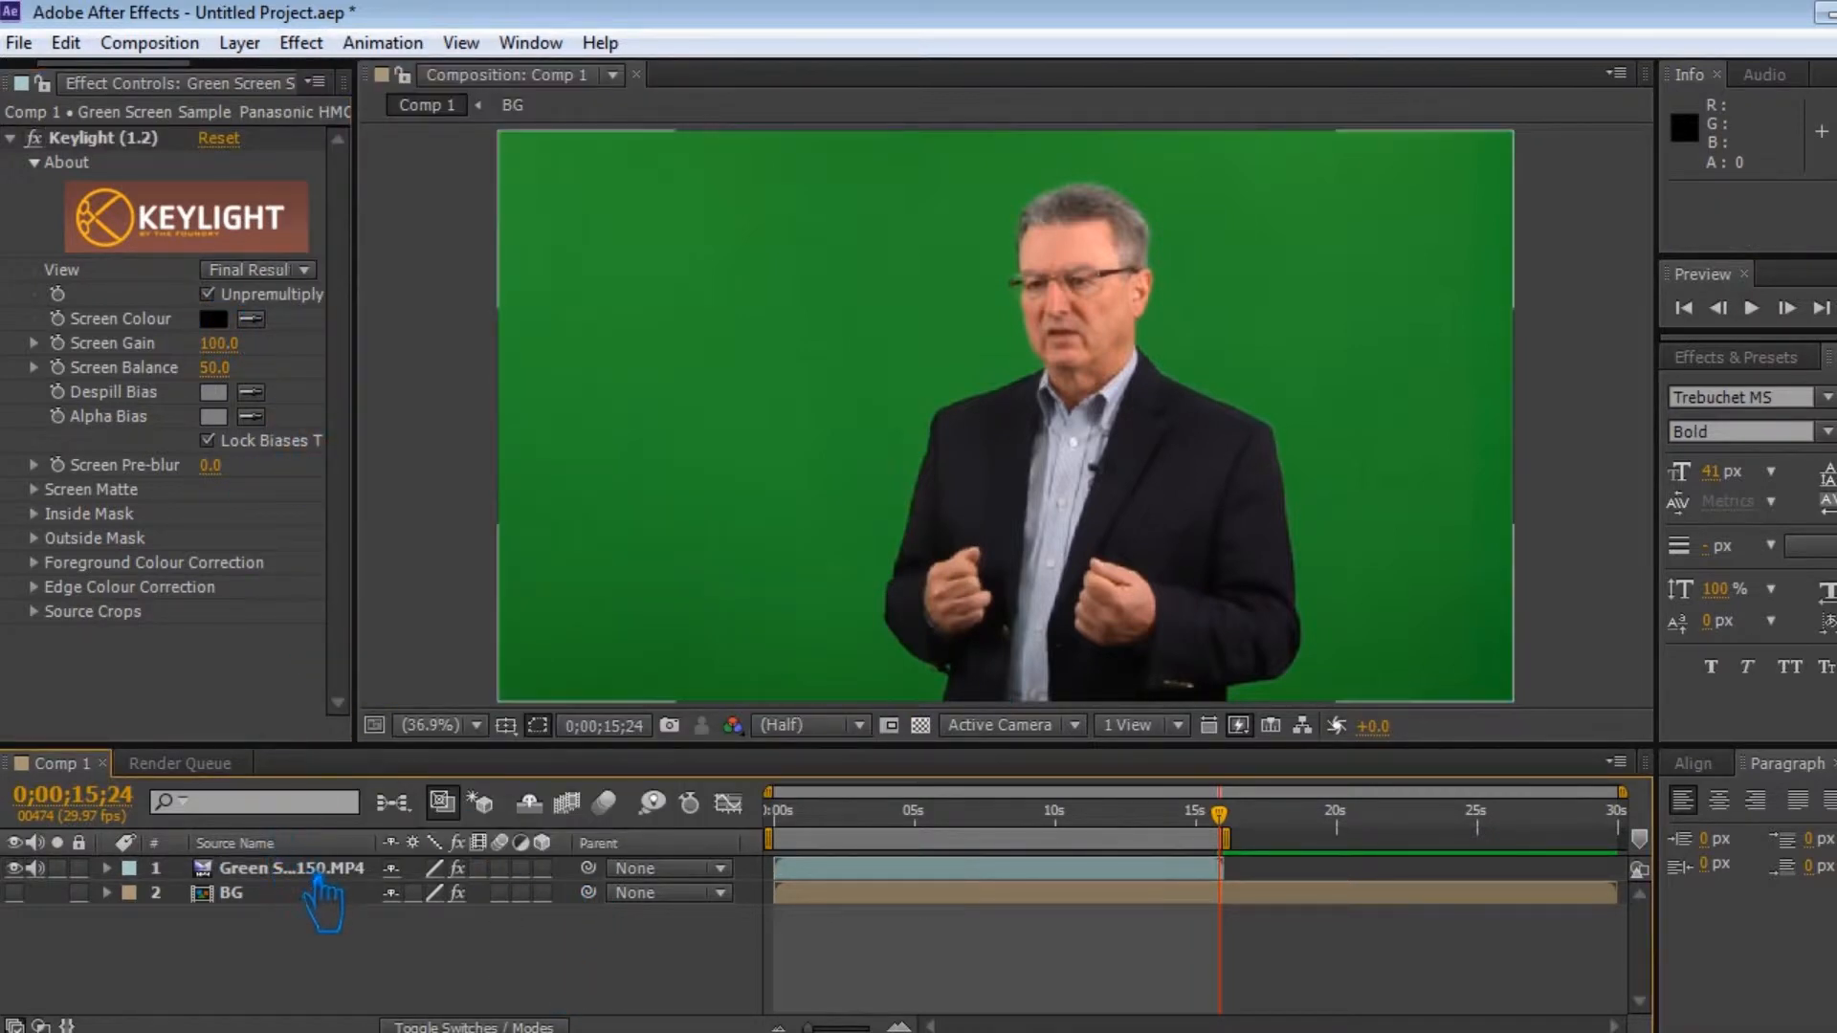
left_click(302, 869)
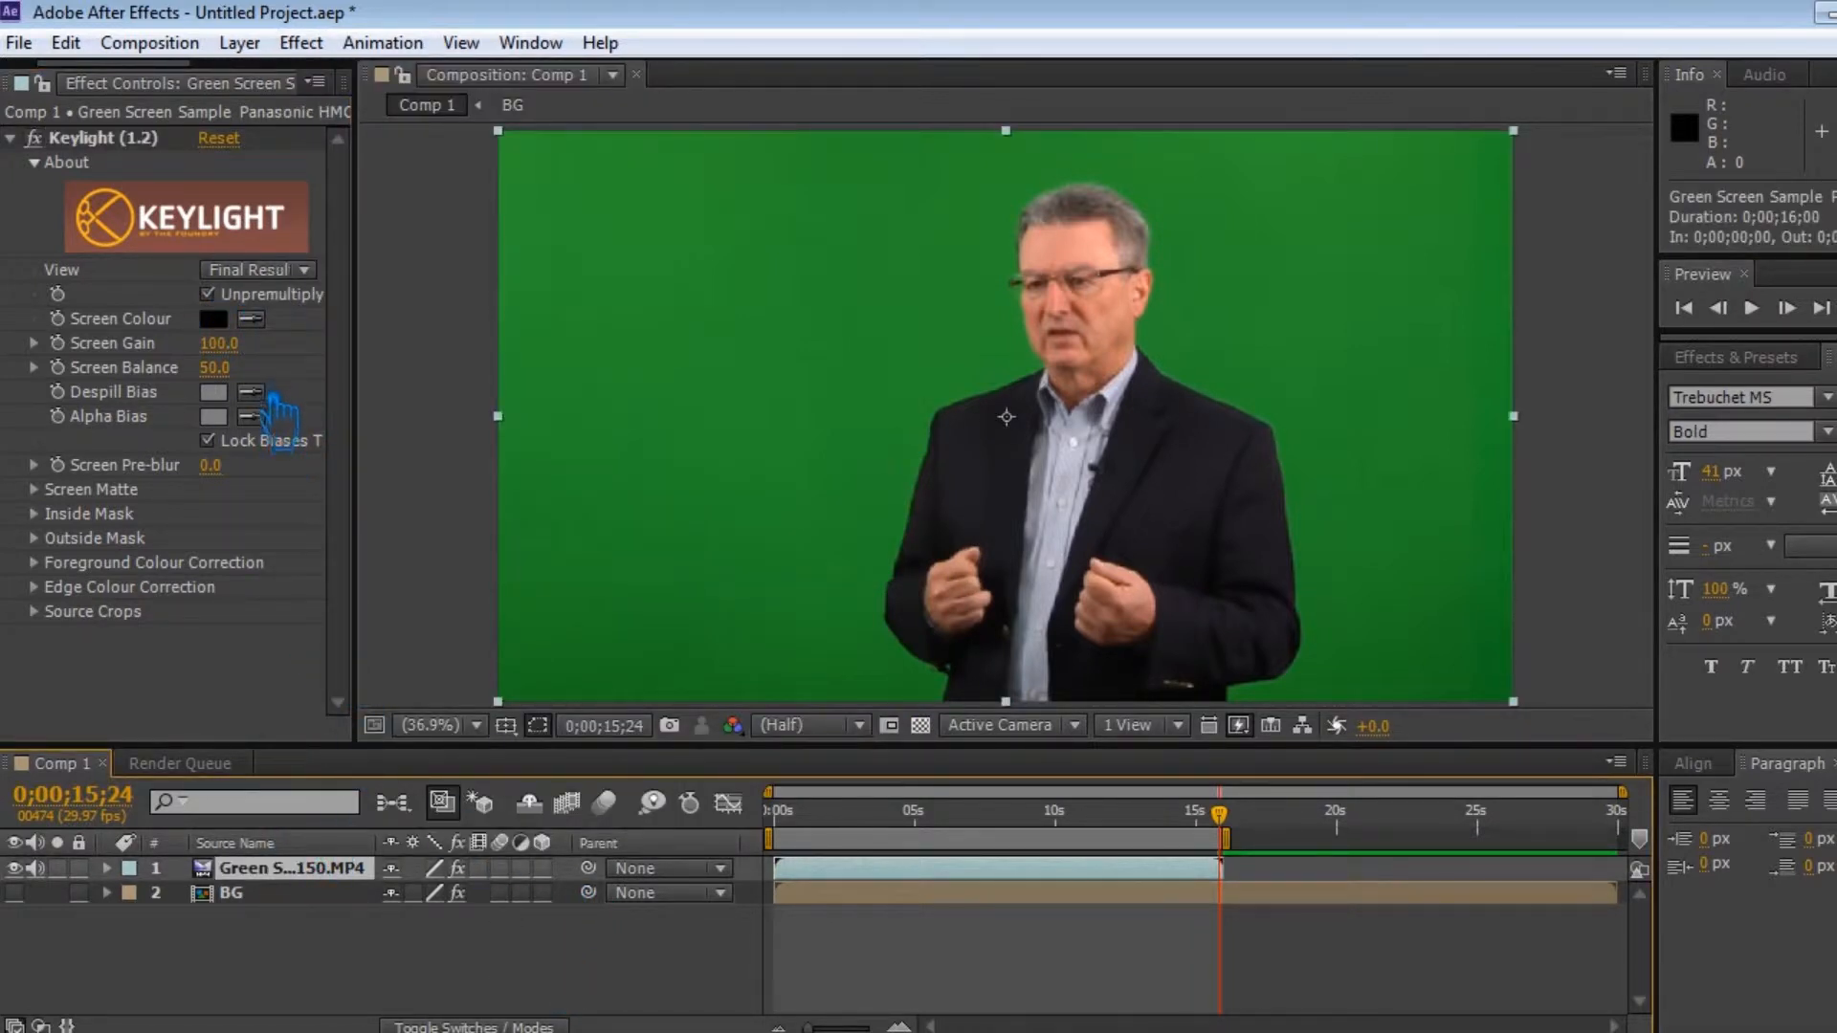
left_click(266, 403)
left_click(631, 366)
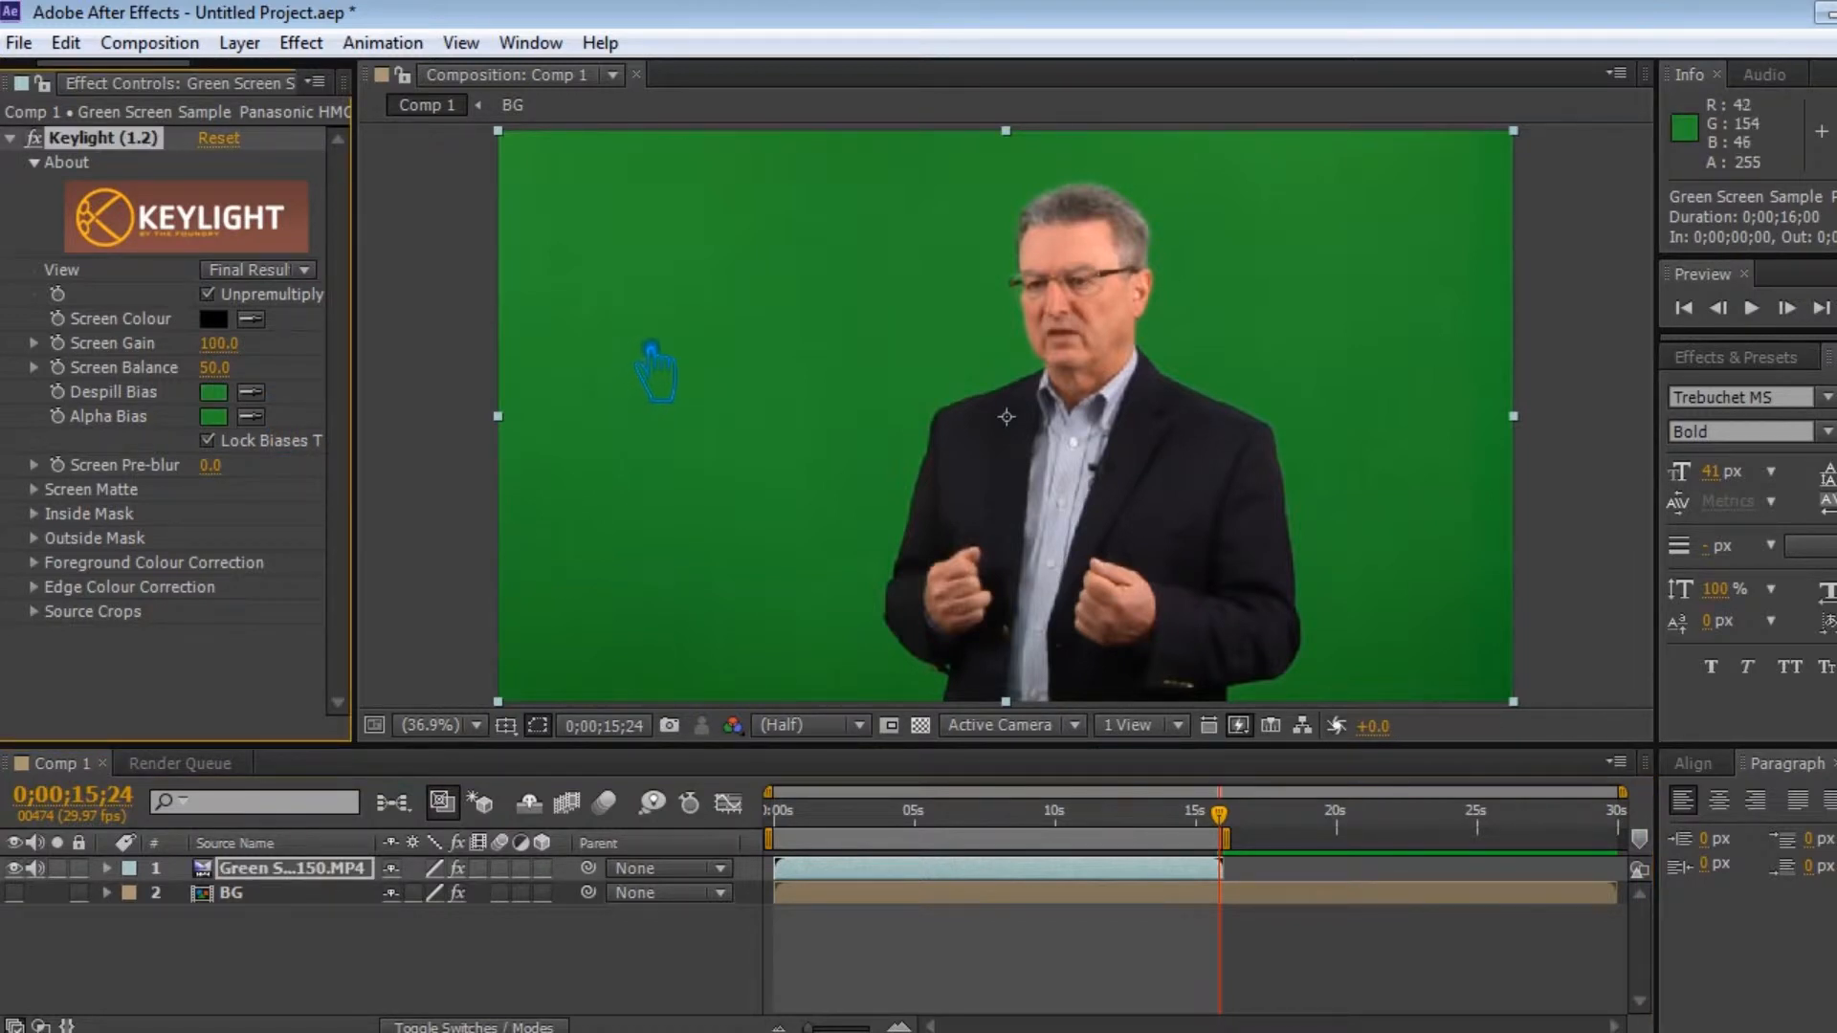
key("ctrl+z")
- Sample the green backdrop as Keylight's Screen Colour and the jacket's shoulder edge as its Despill Bias
left_click(250, 318)
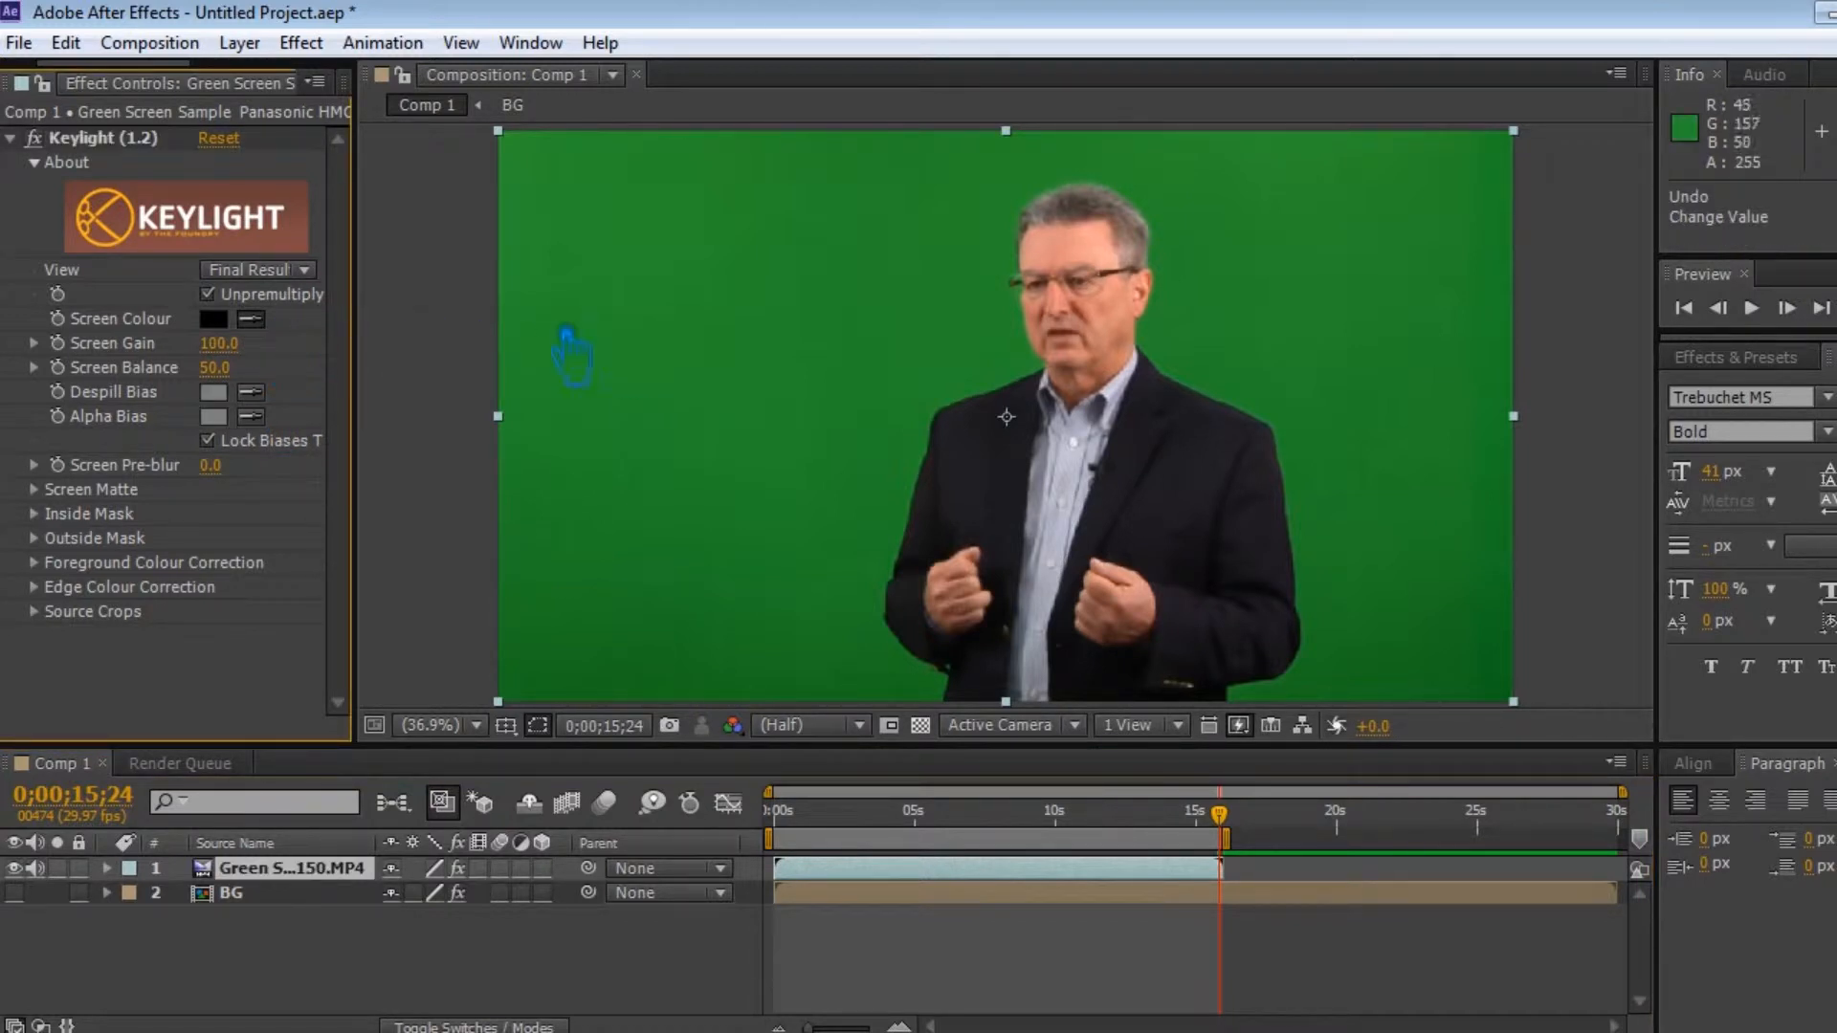
left_click(734, 354)
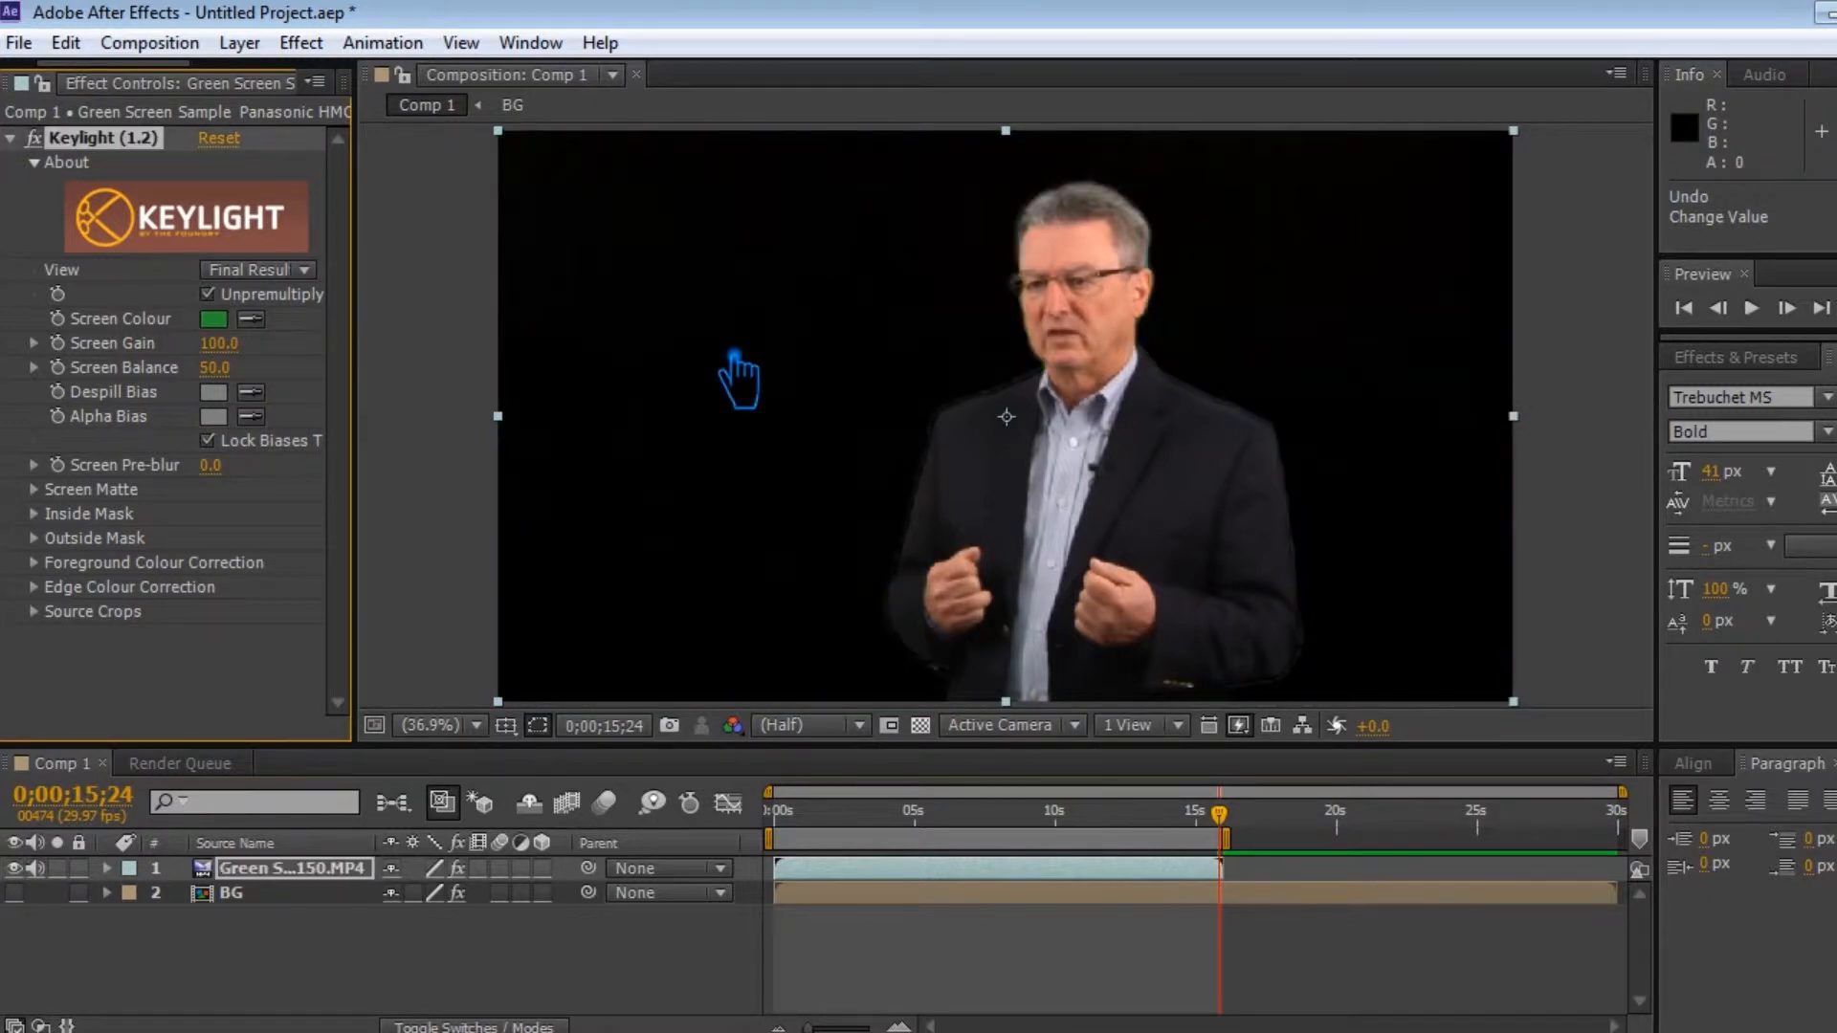
scroll(734, 354, "up", 3)
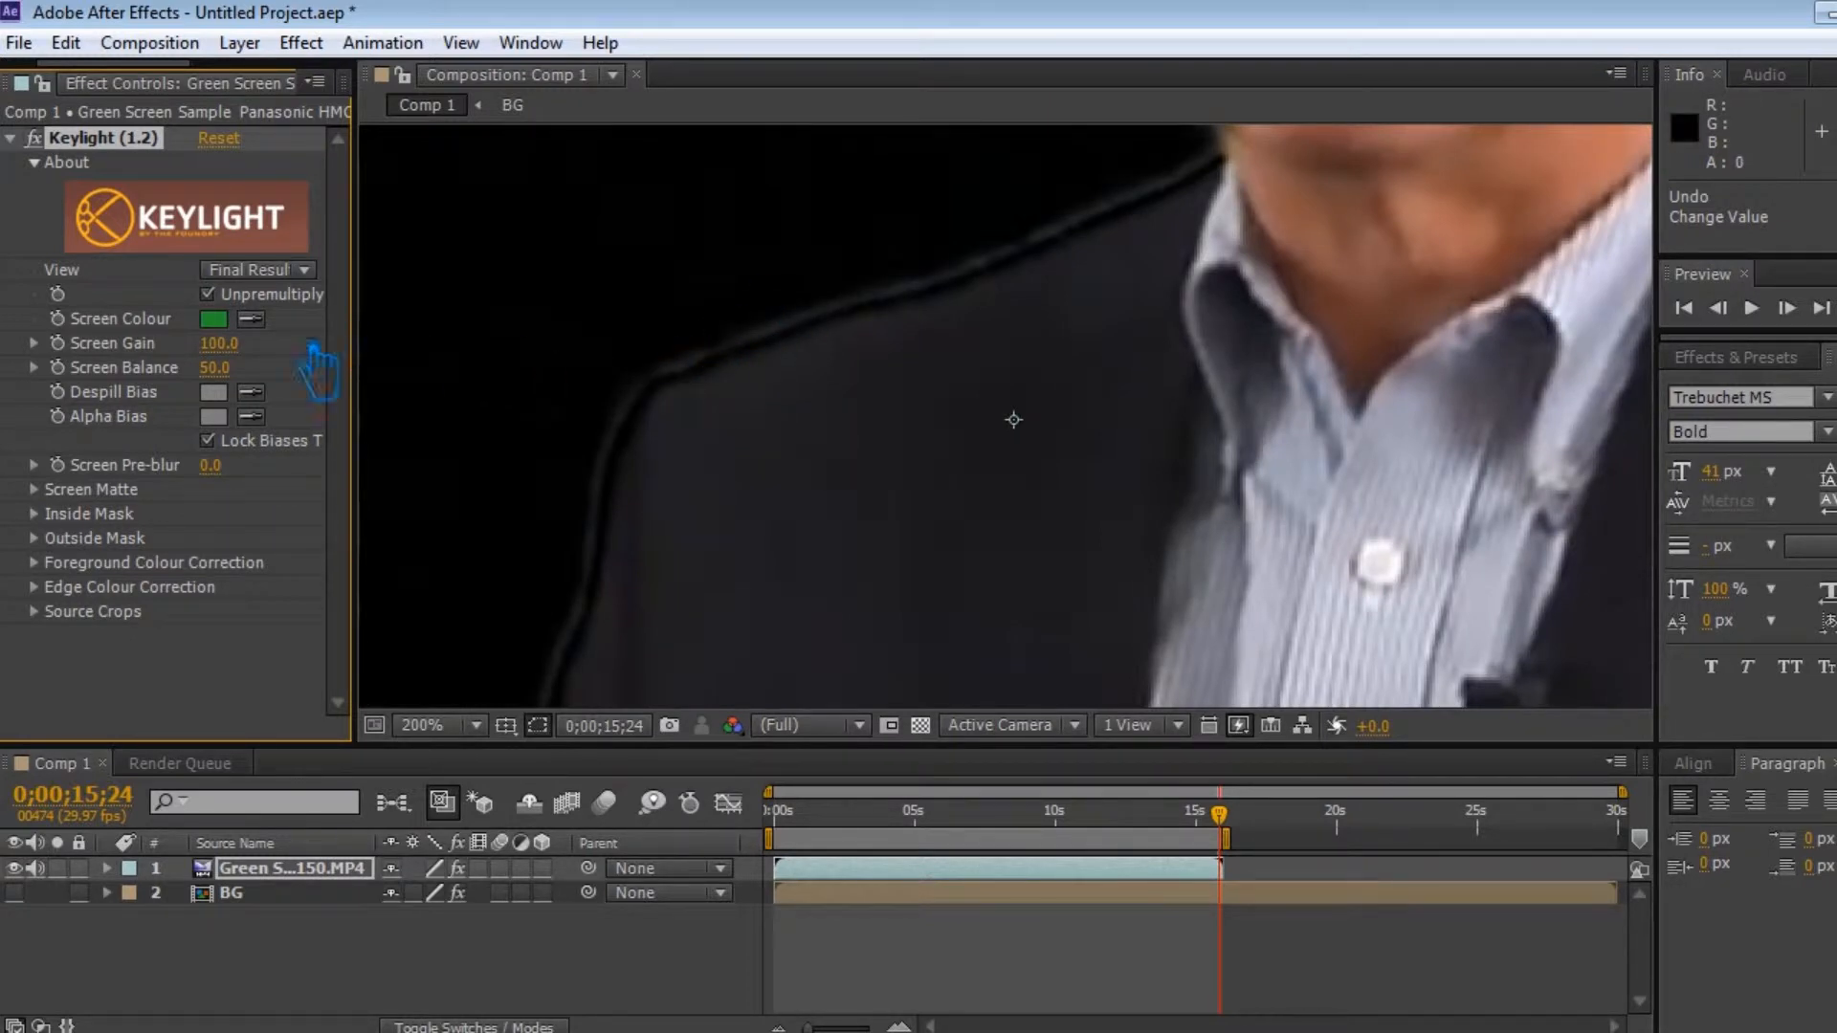
left_click(659, 403)
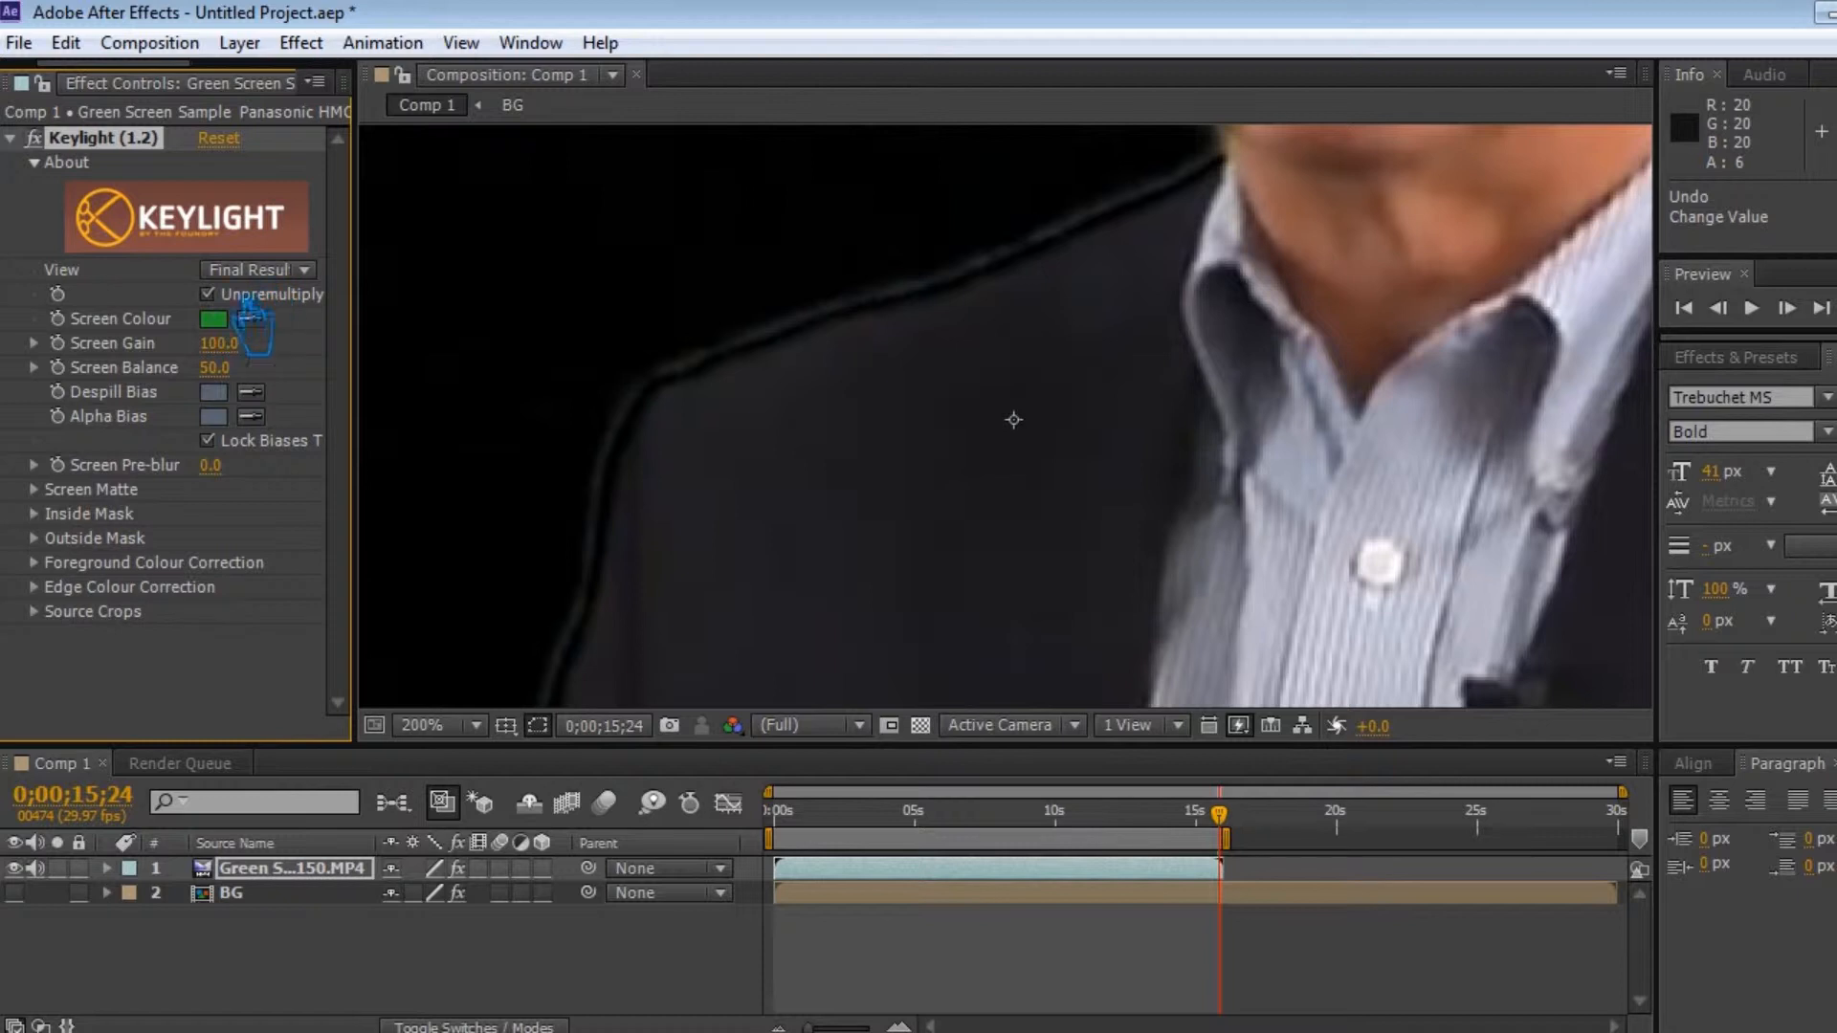
- Switch the Keylight view to Screen Matte and raise Clip Black to 28 to clean up the backdrop
left_click(271, 272)
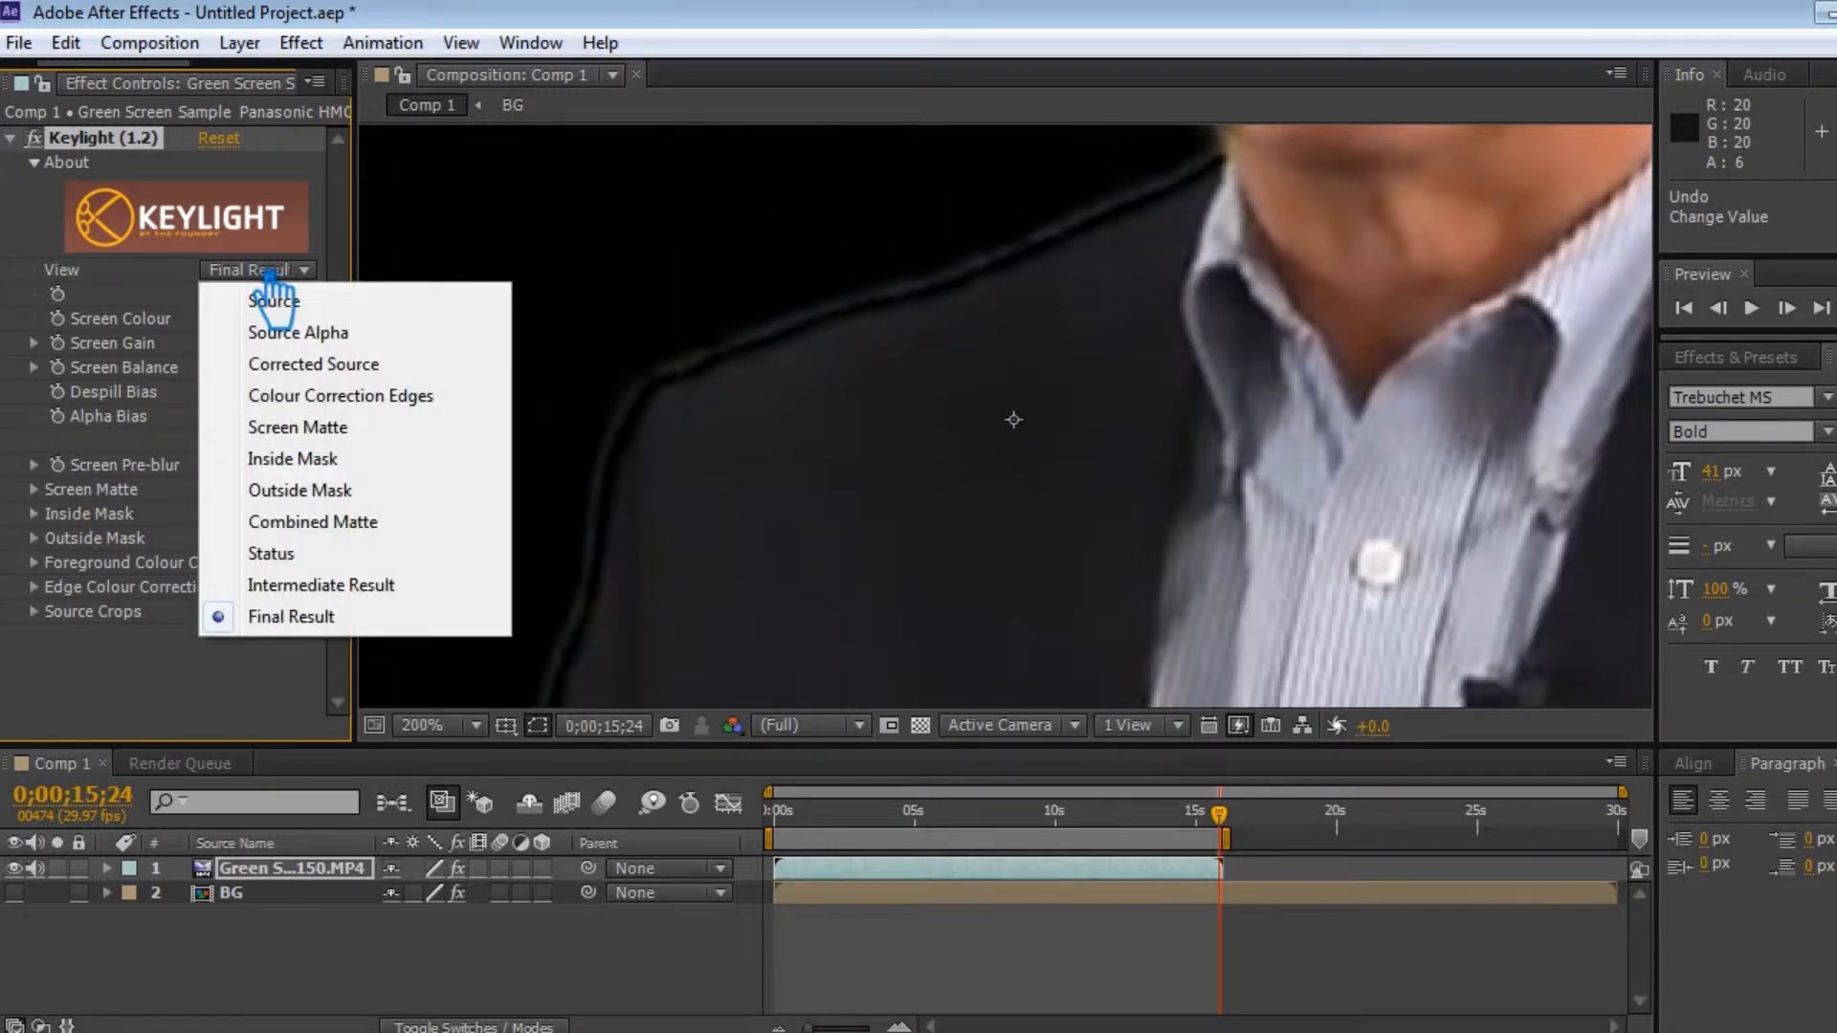
left_click(335, 430)
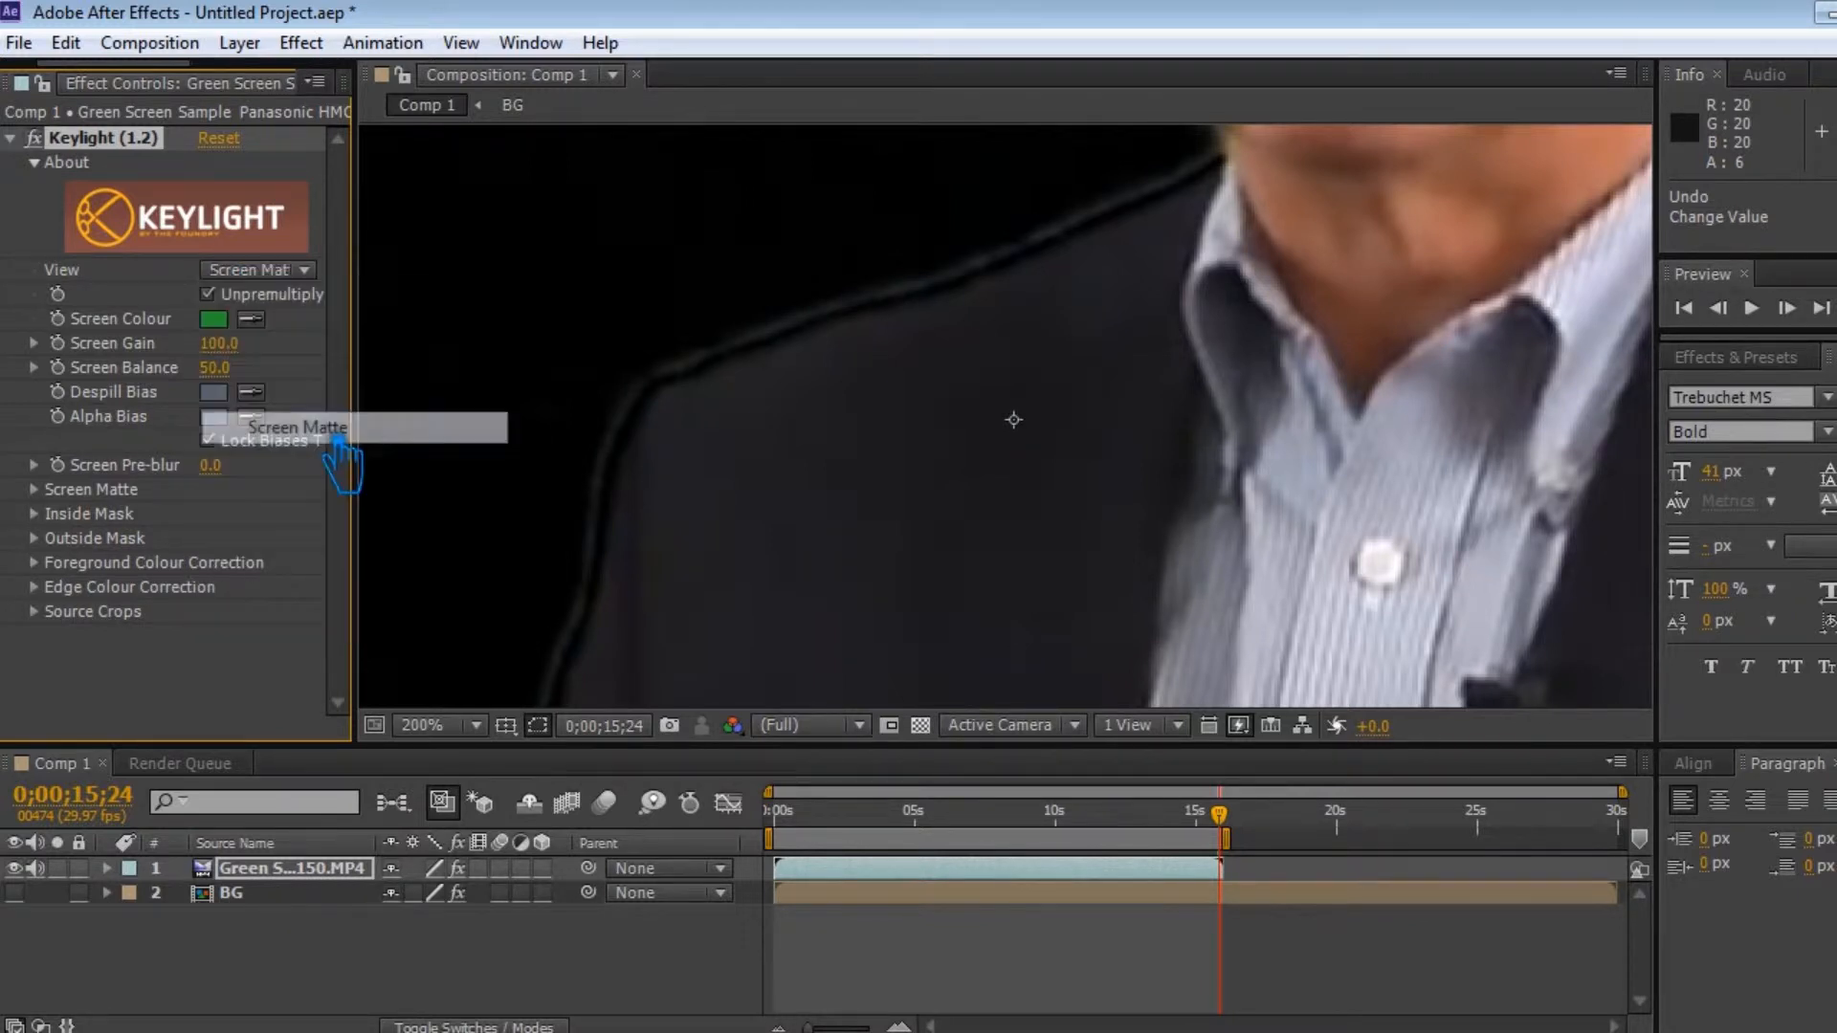
left_click(641, 404)
left_click_drag(634, 408, 955, 287)
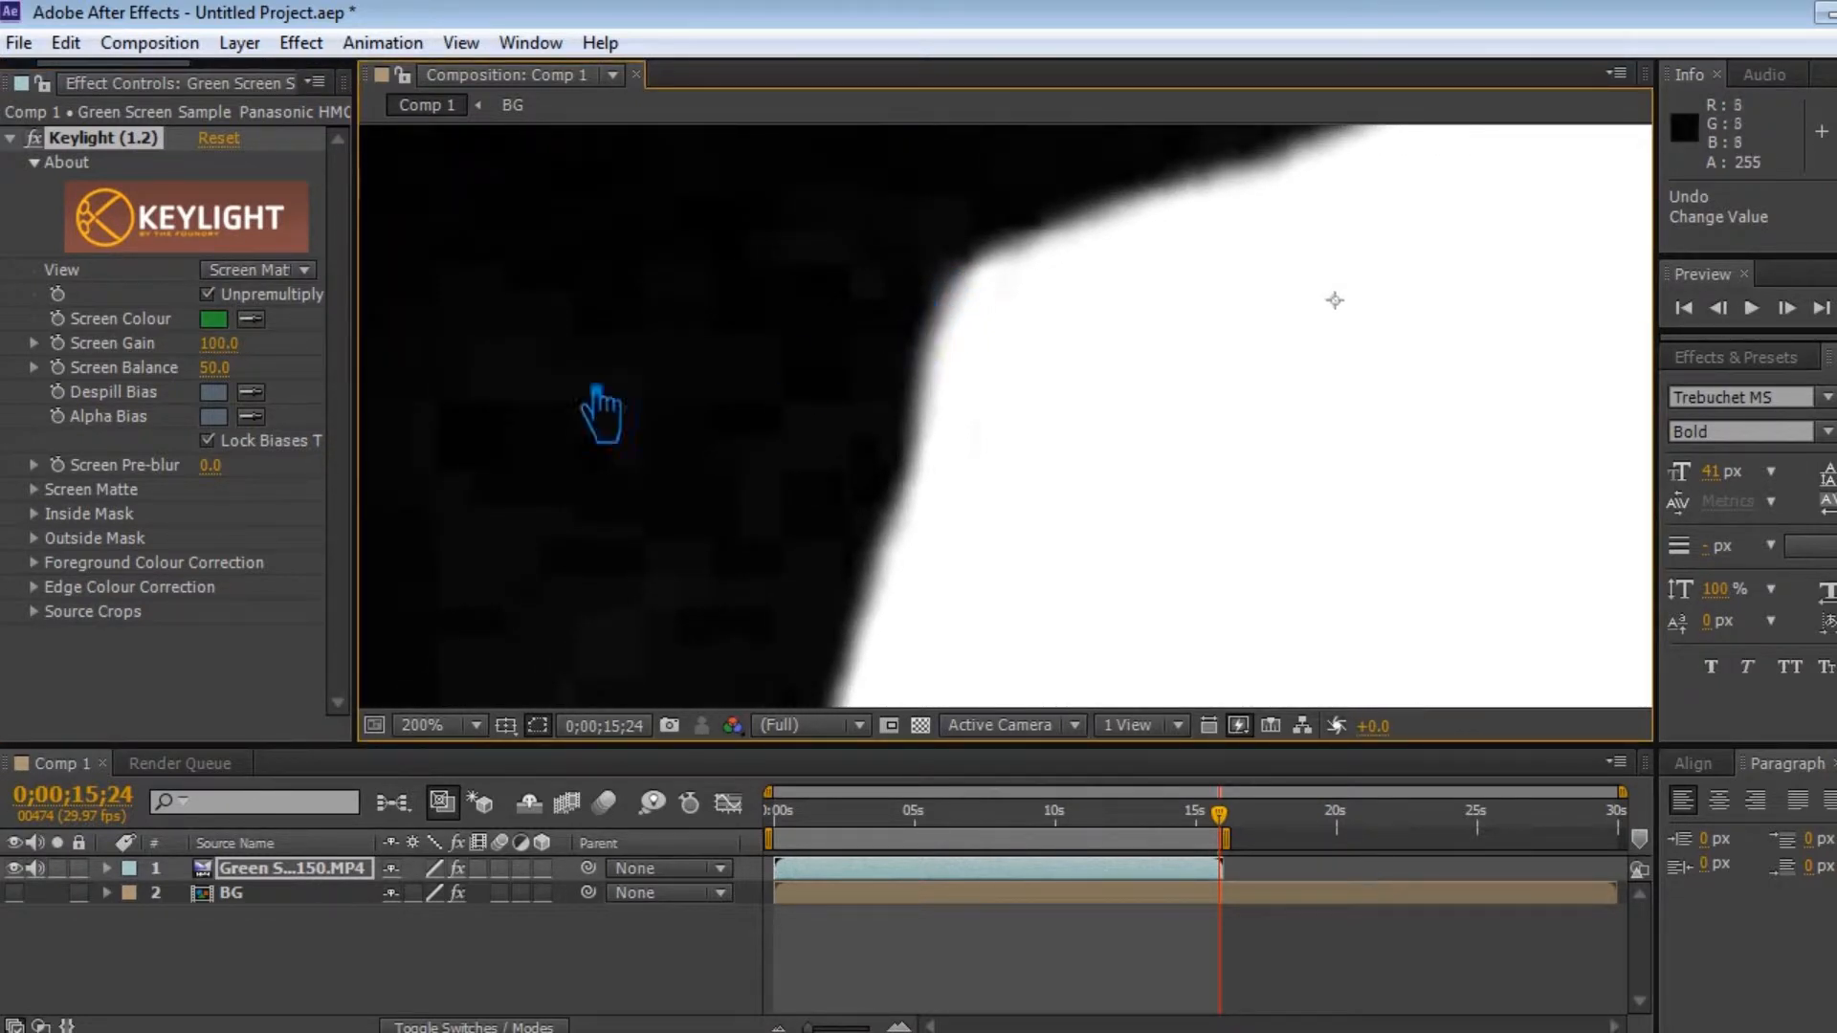
left_click(54, 495)
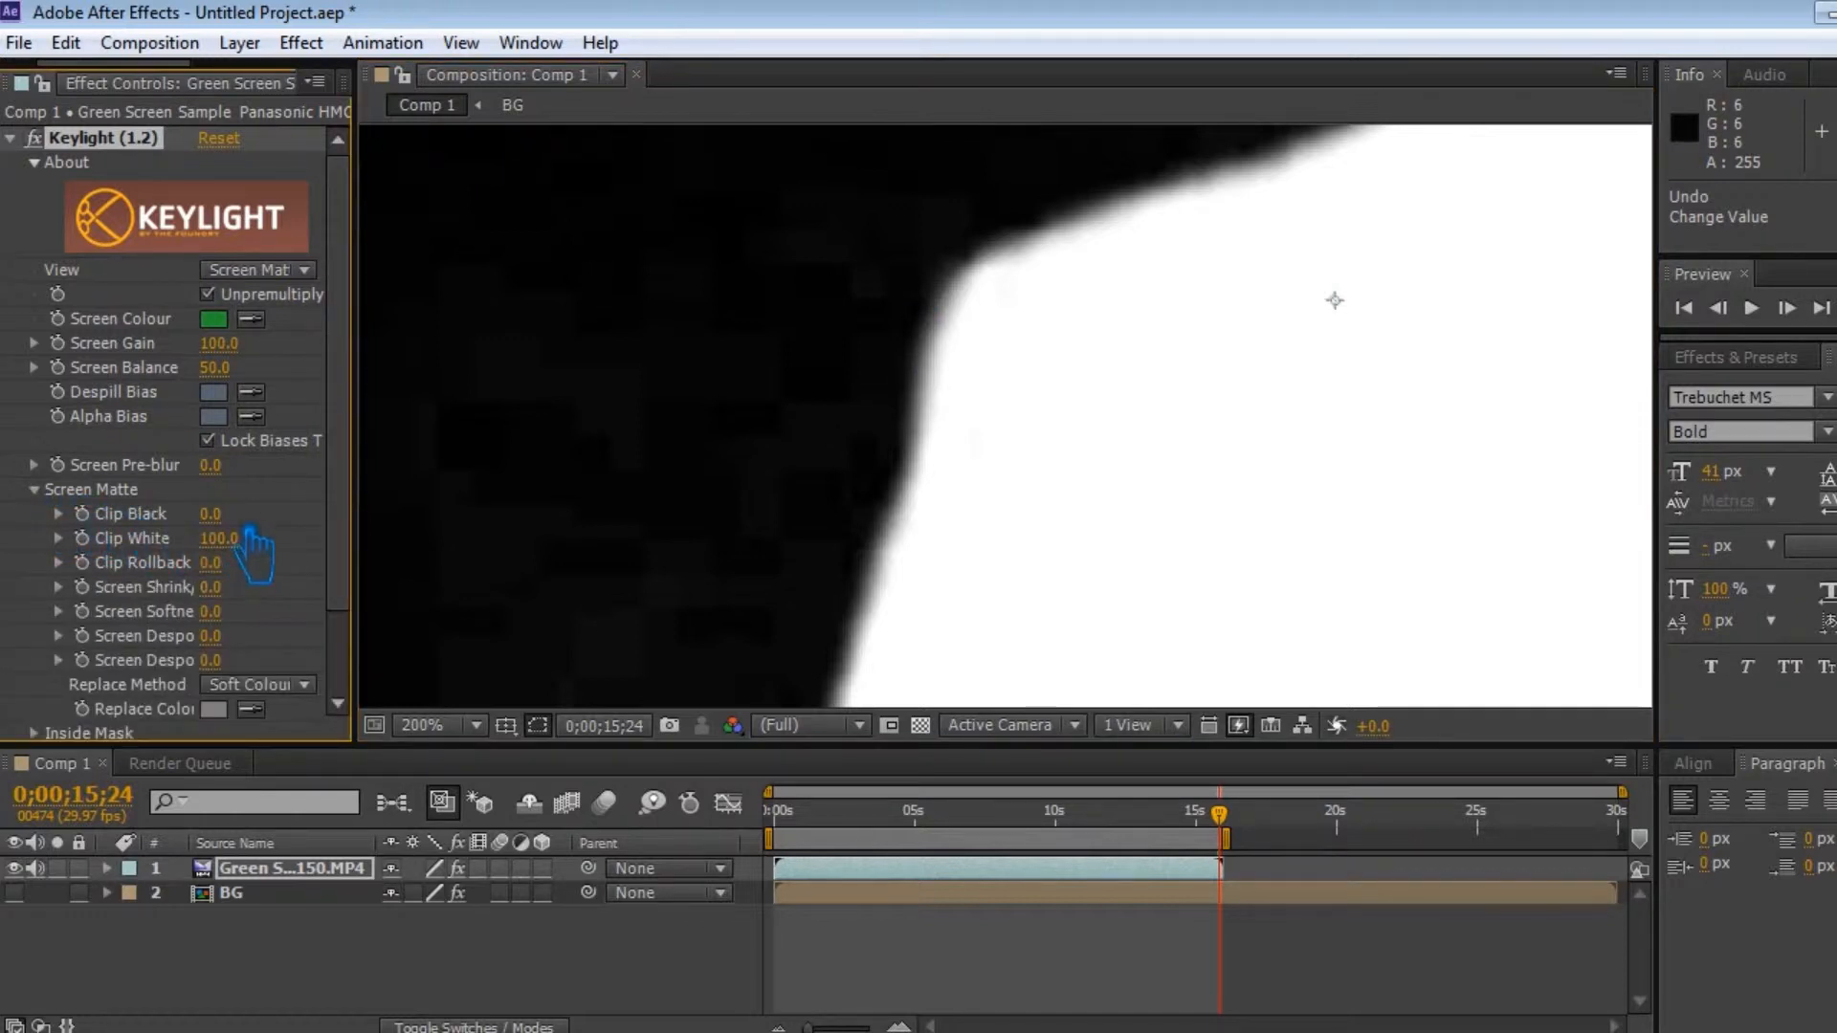
mouse_move(255, 528)
left_mouse_down()
mouse_move(290, 526)
mouse_move(274, 525)
left_mouse_up()
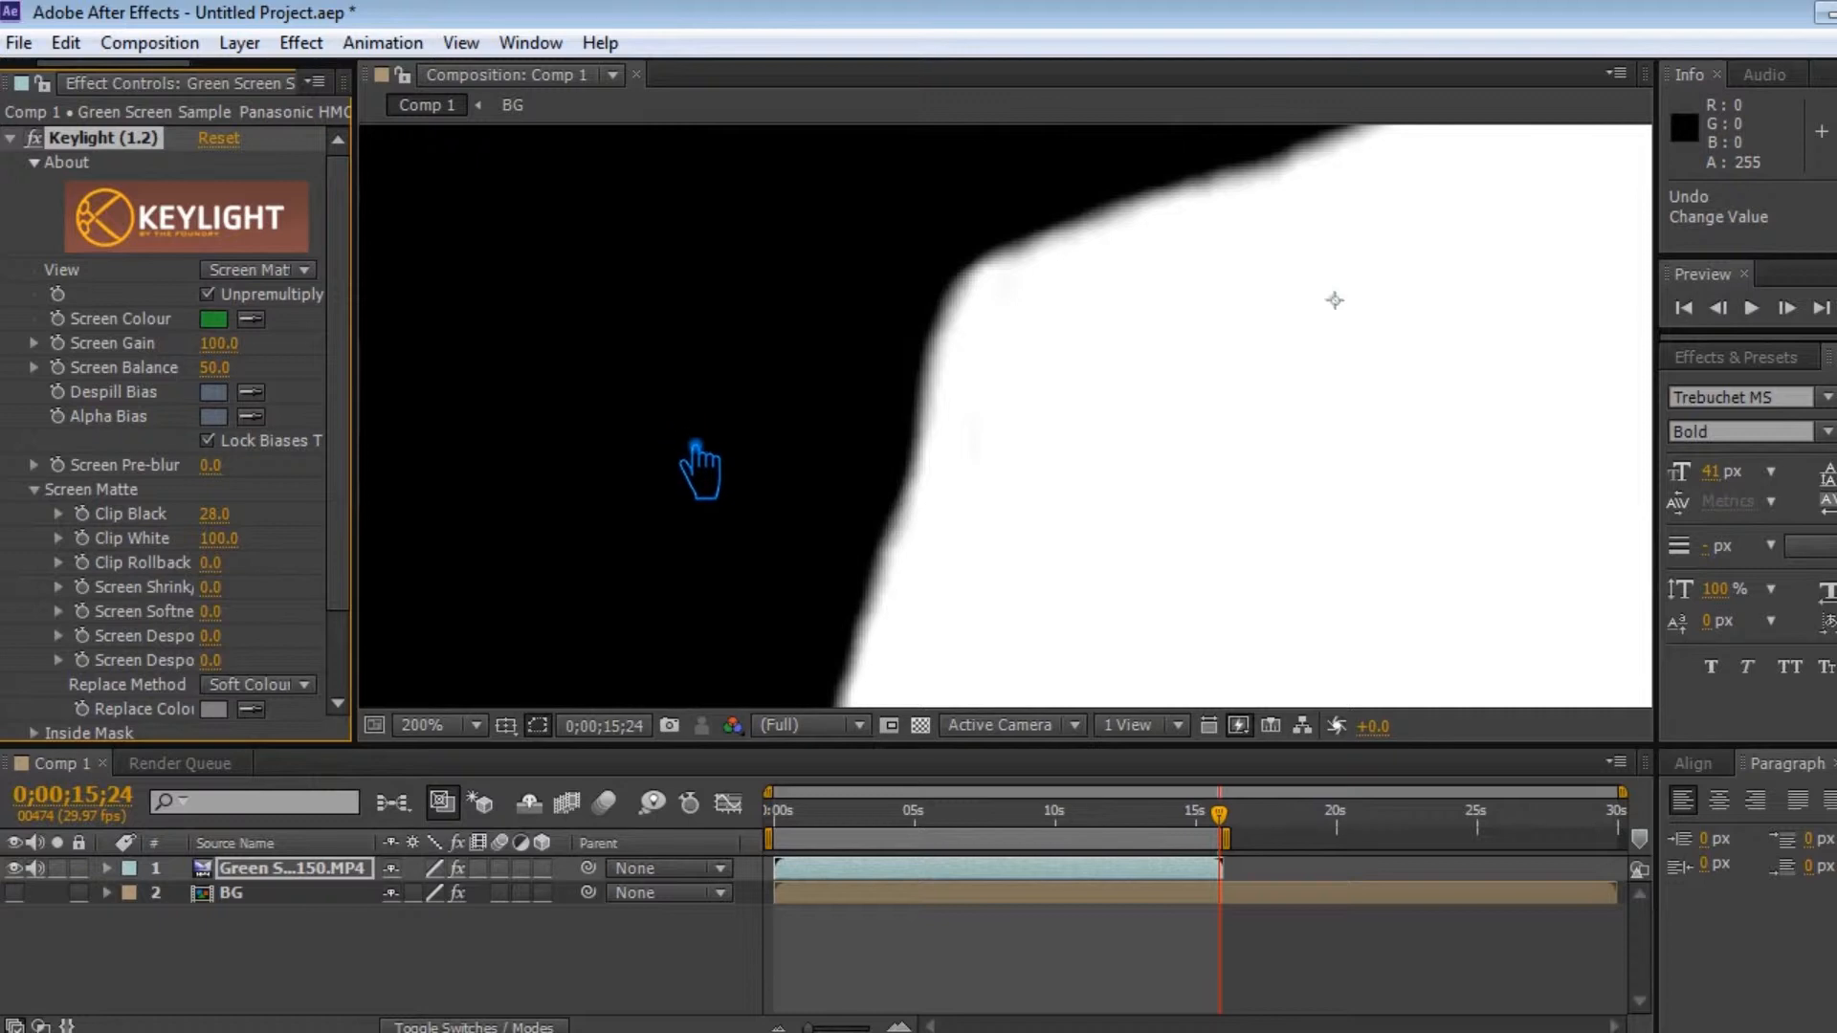
- Return the Keylight view to Final Result and set Clip Black to 49 and Clip White to 86
left_click(278, 271)
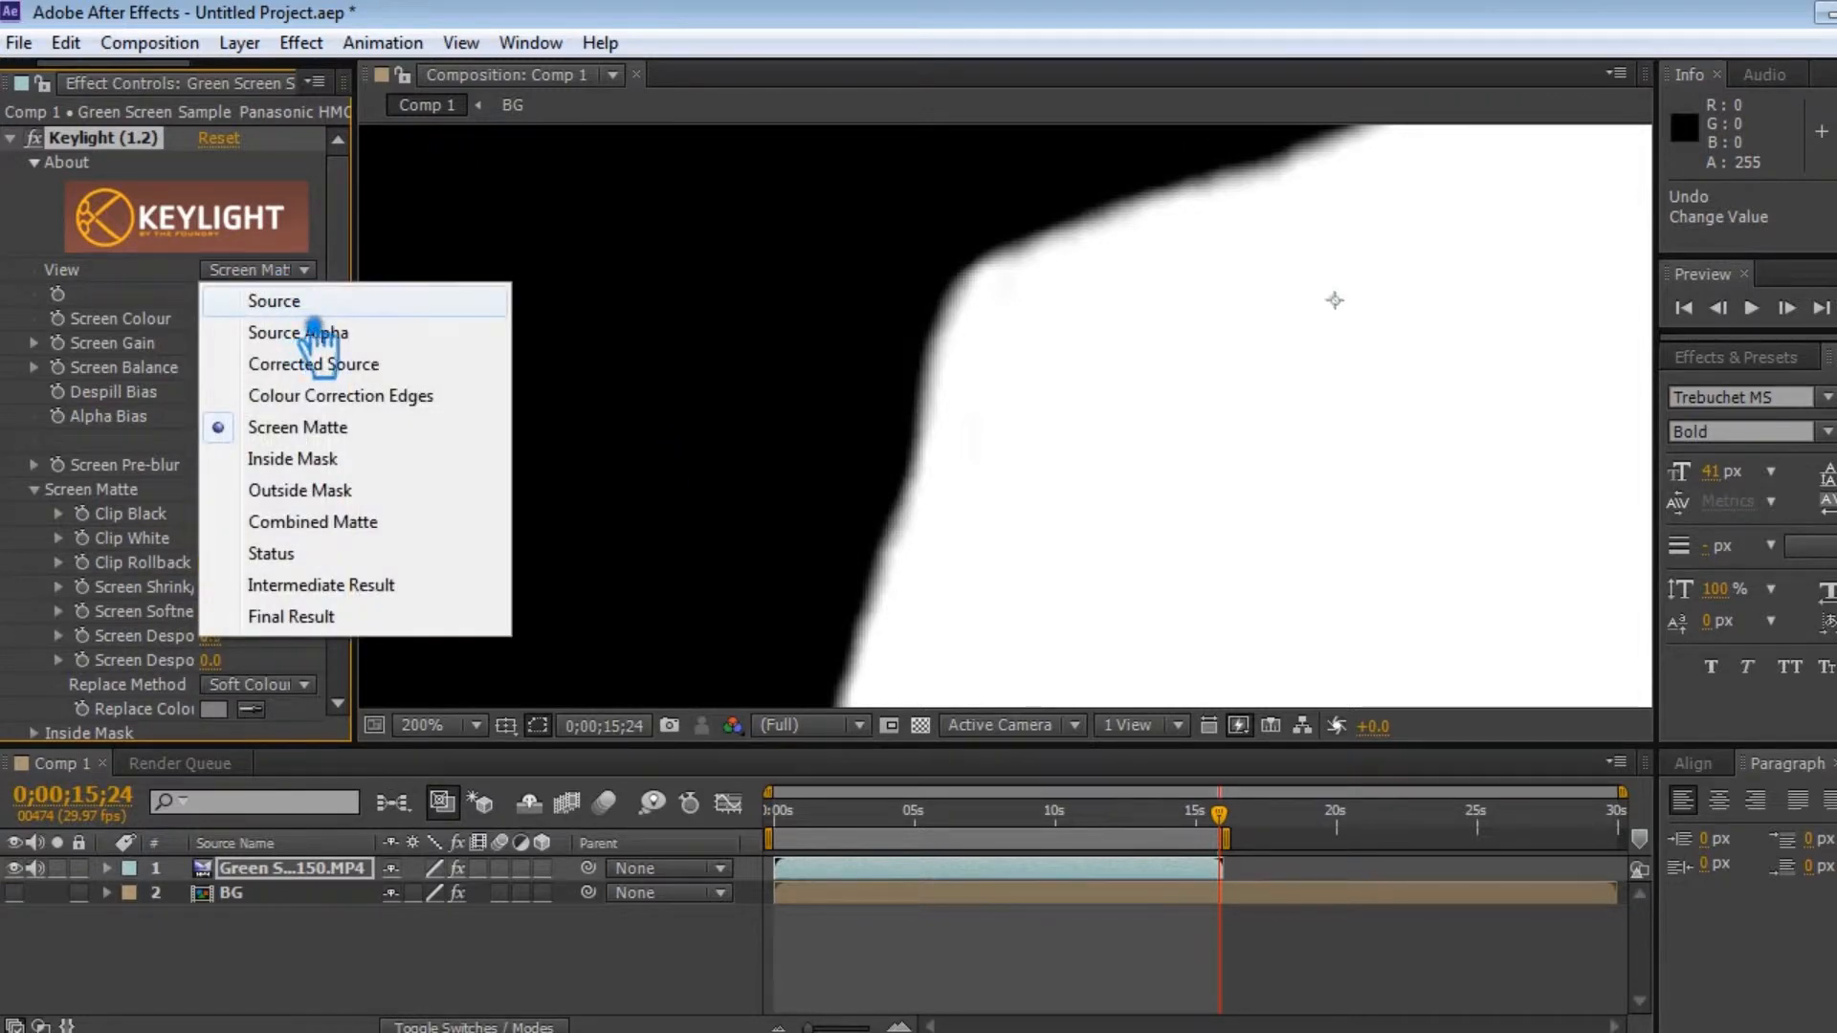
left_click(354, 616)
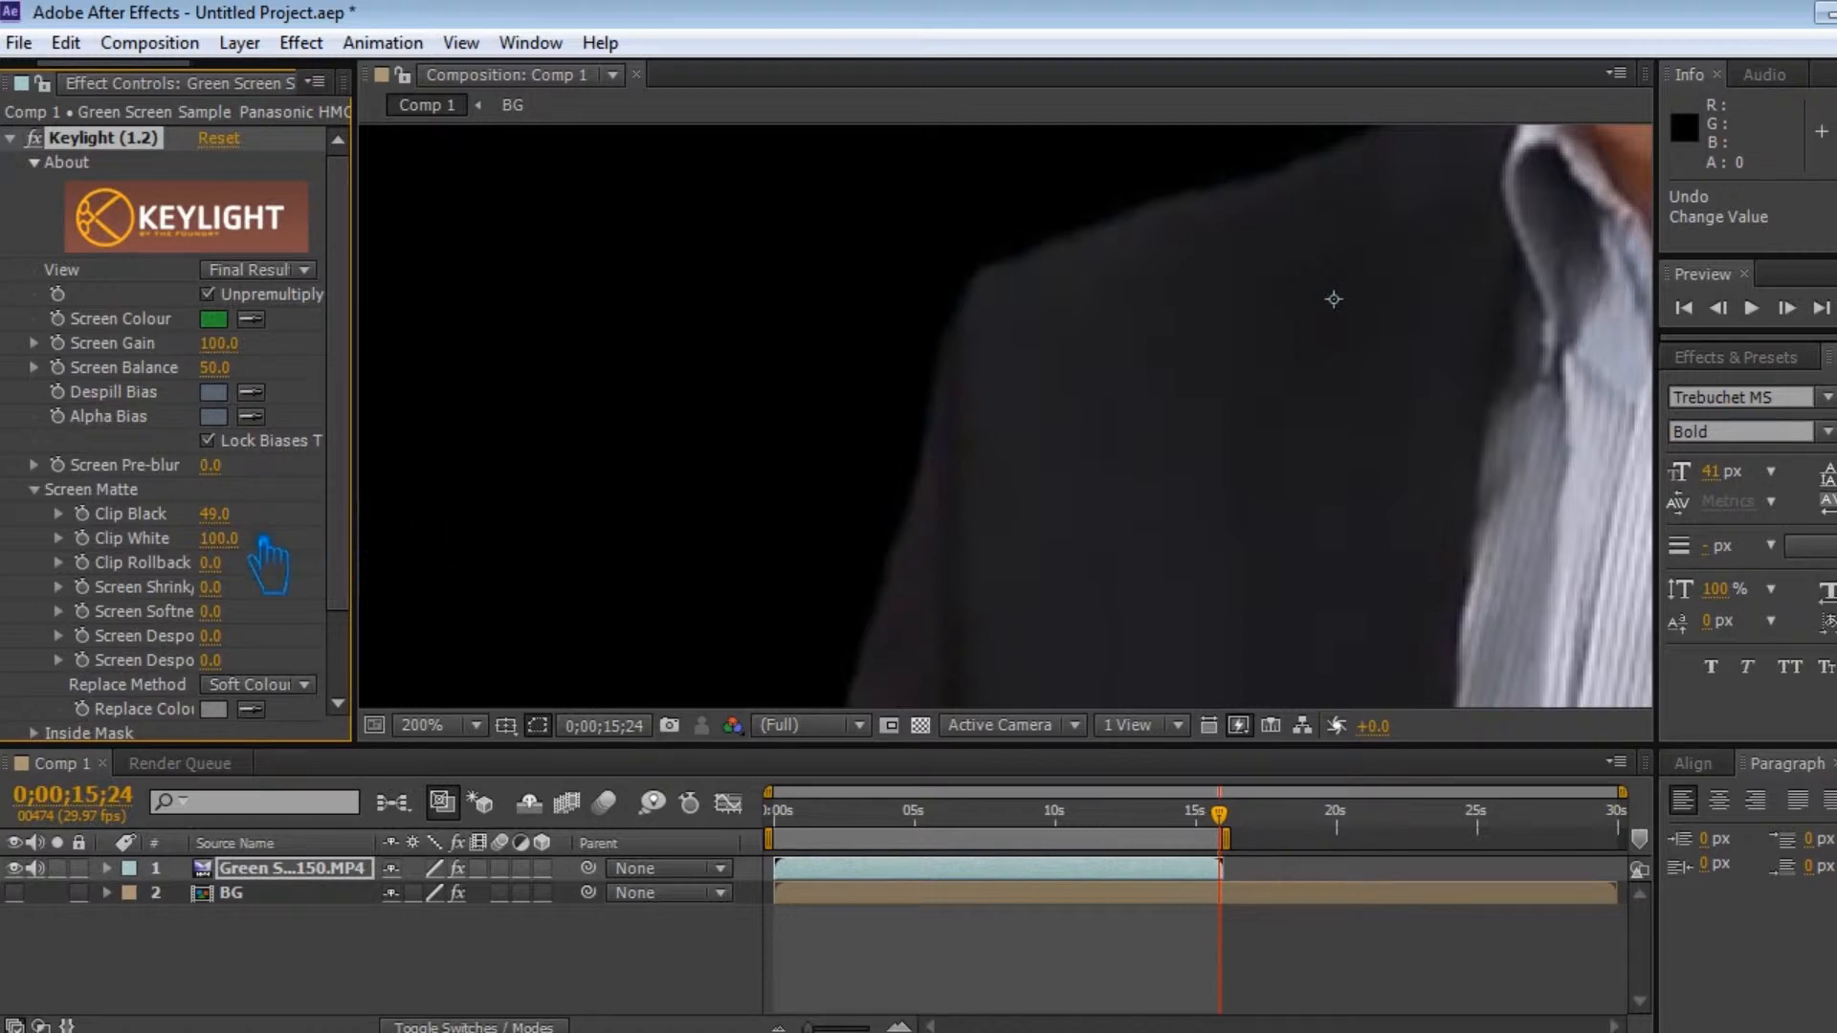
left_click_drag(244, 553, 205, 553)
scroll(670, 507, "down", 6)
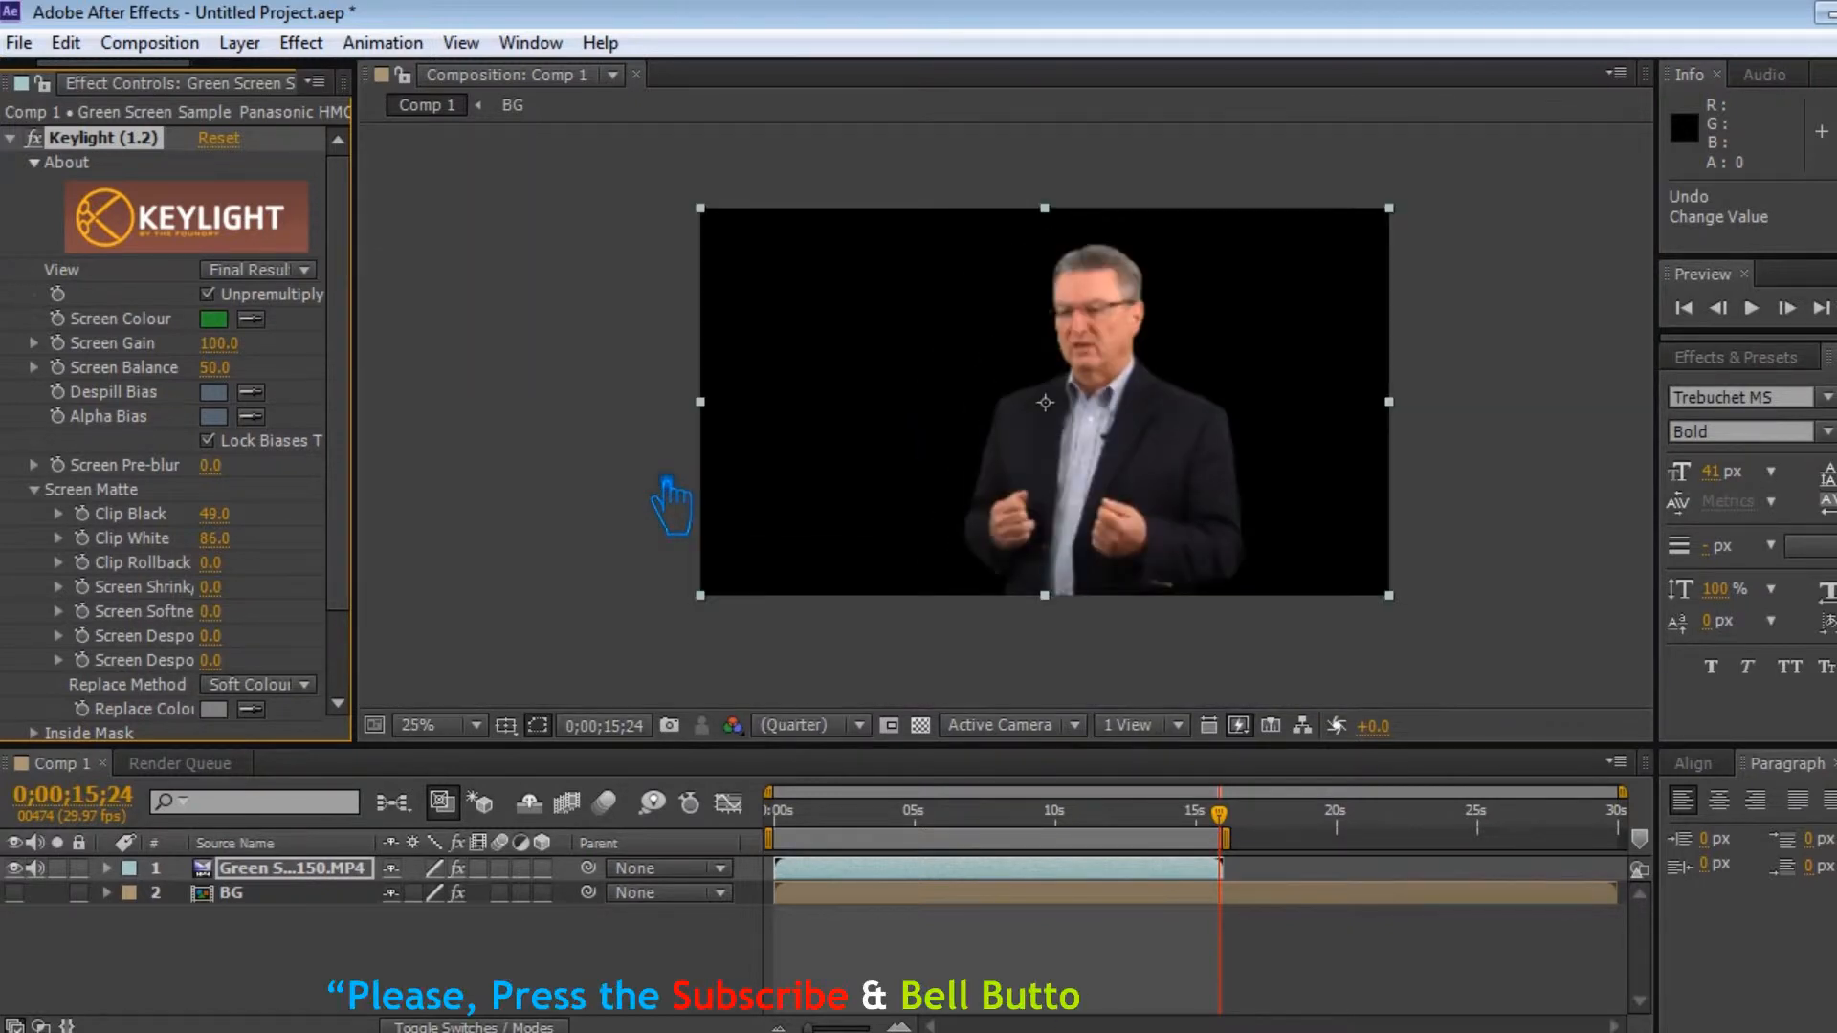
scroll(670, 507, "up", 2)
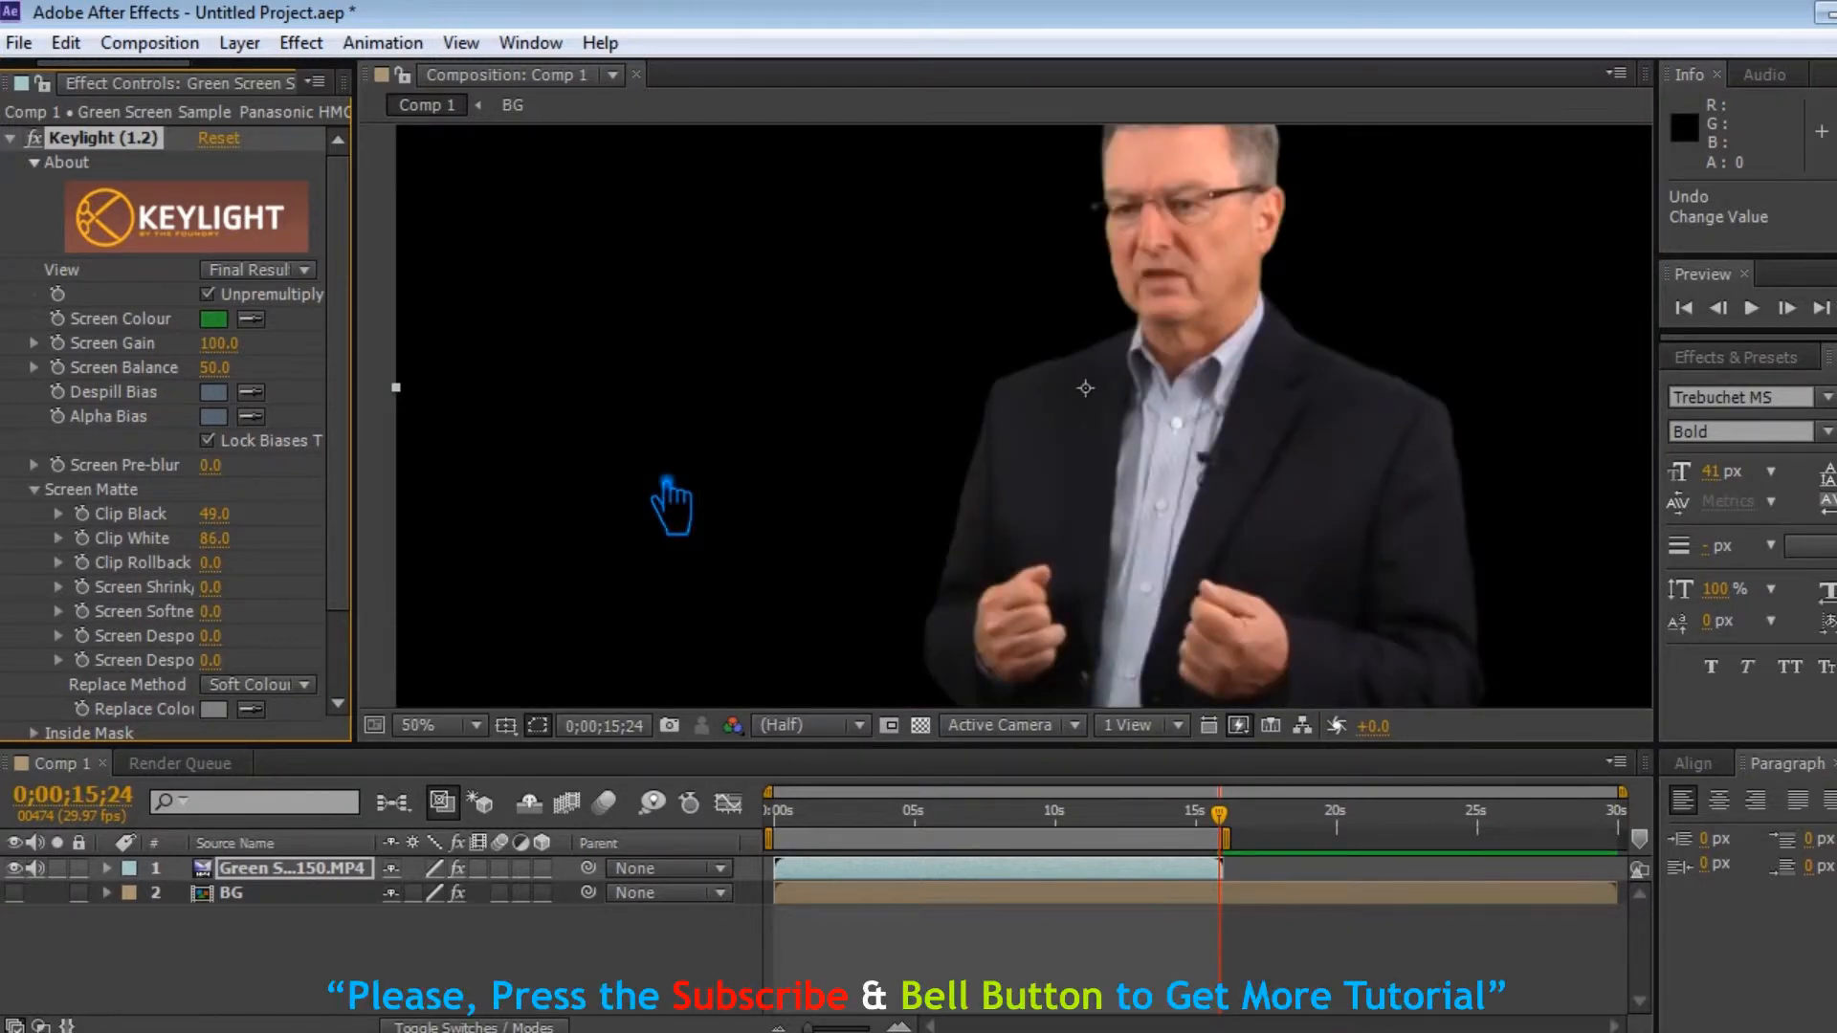
- Make the BG layer visible behind the keyed footage and save the project
key("ctrl+s")
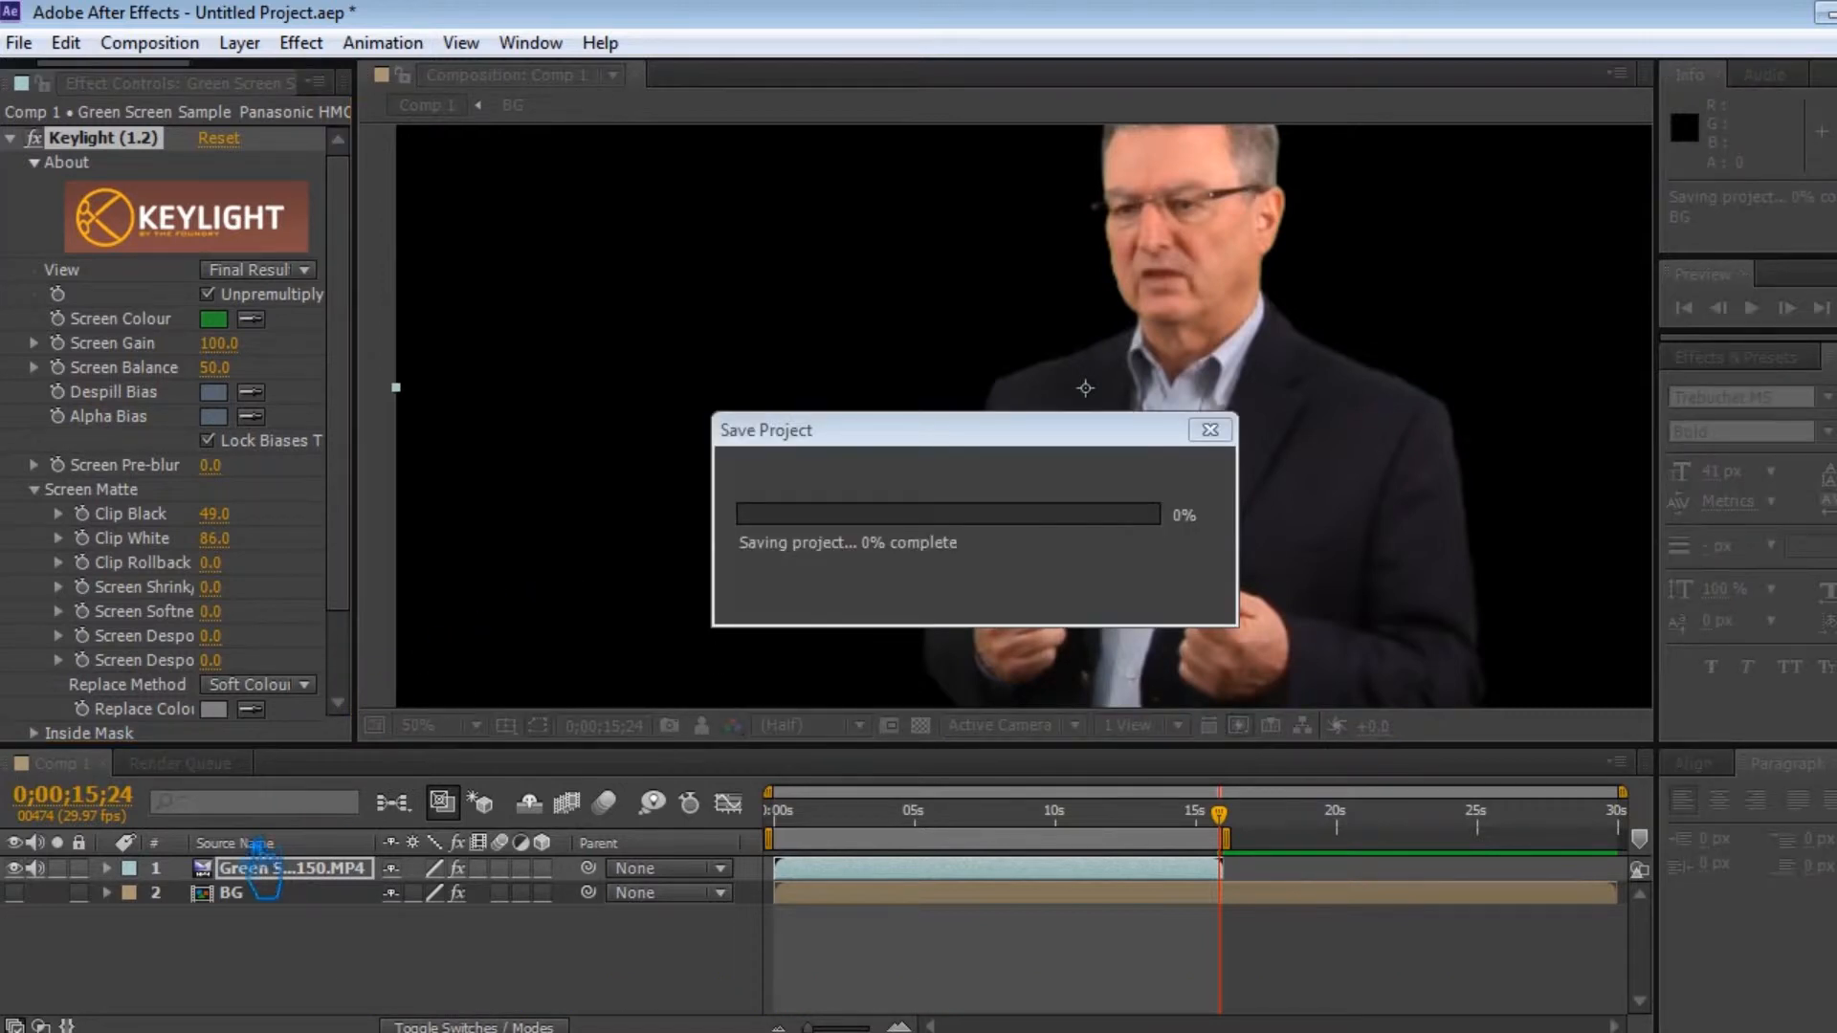
left_click(273, 898)
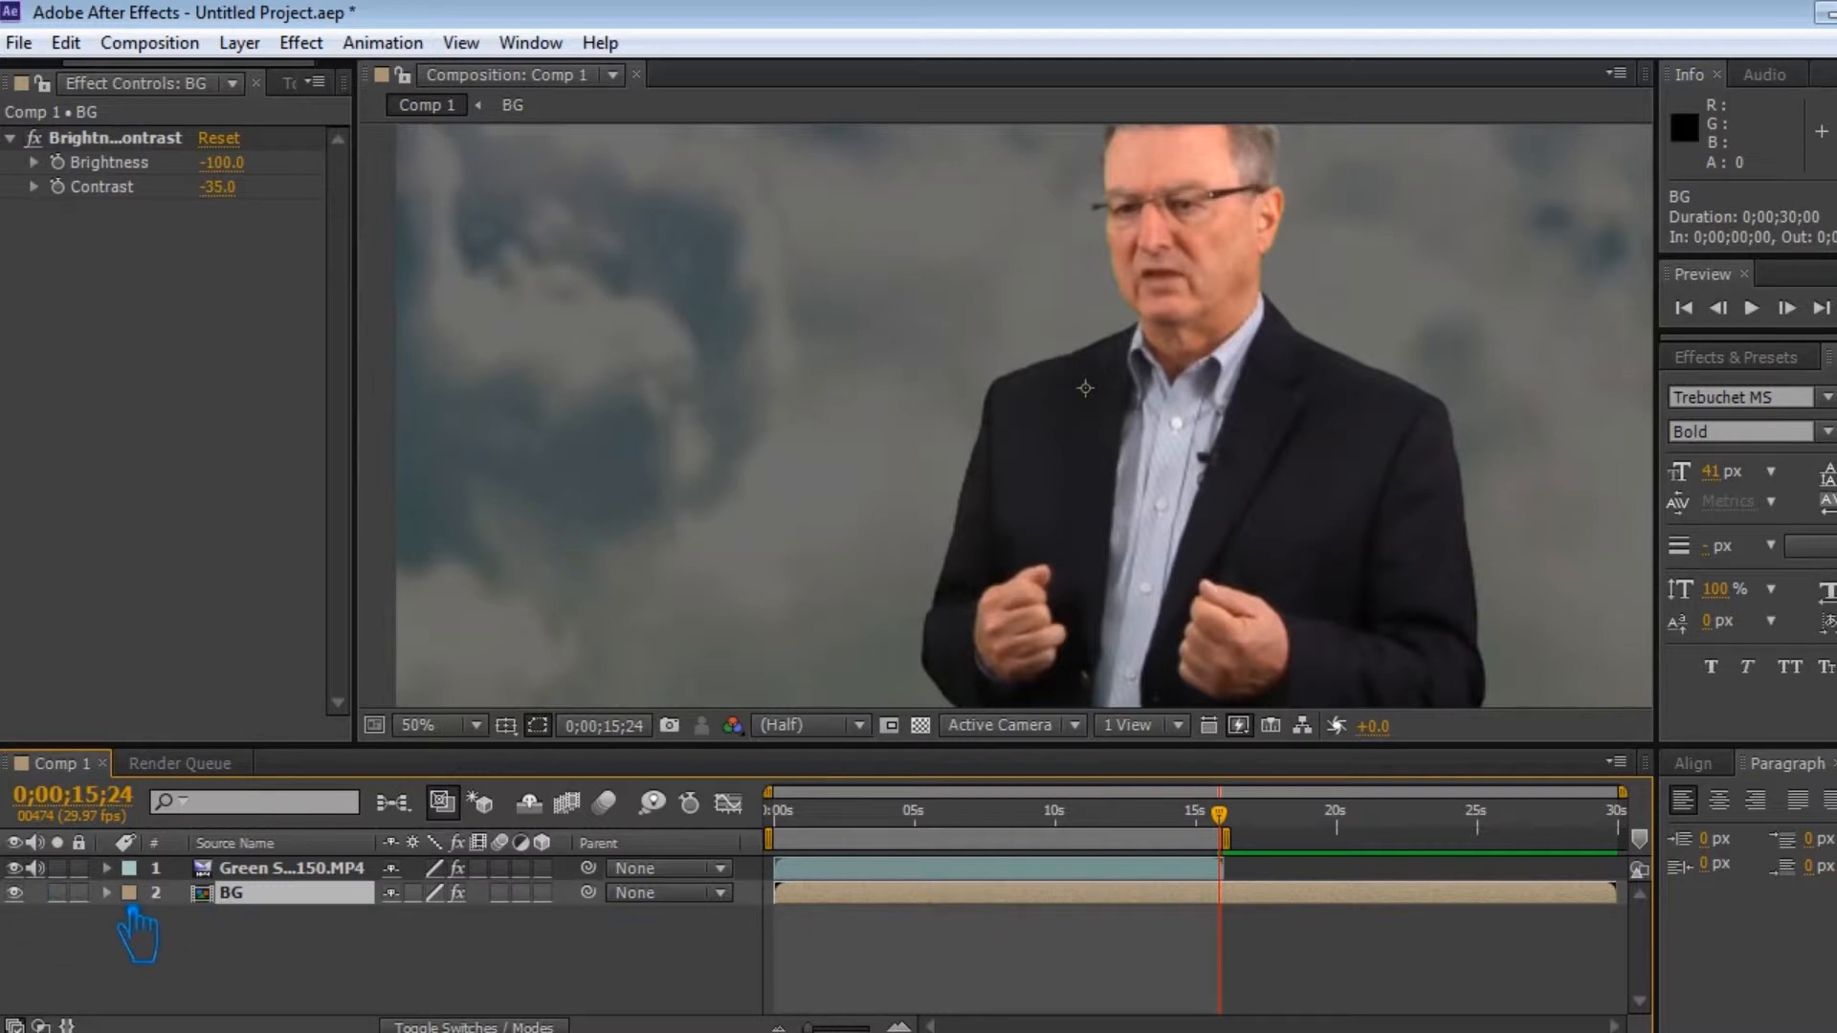
left_click(108, 893)
scroll(132, 909, "down", 1)
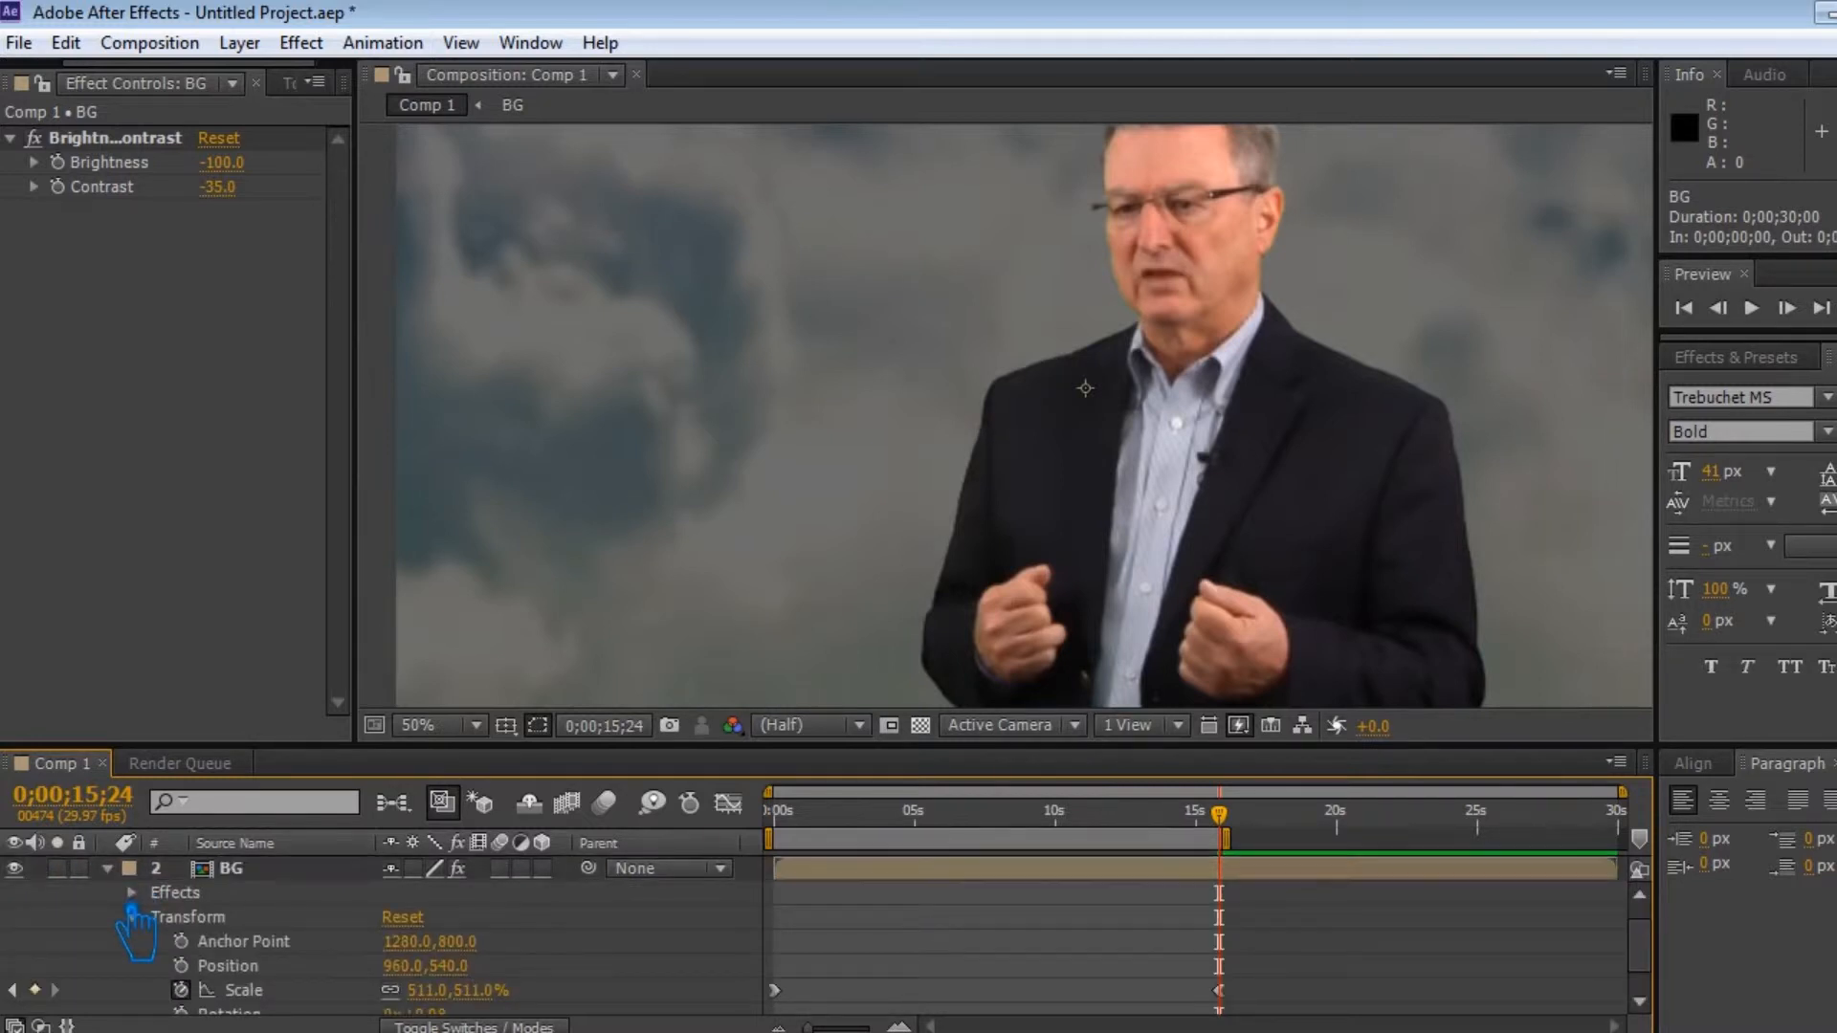
left_click(108, 867)
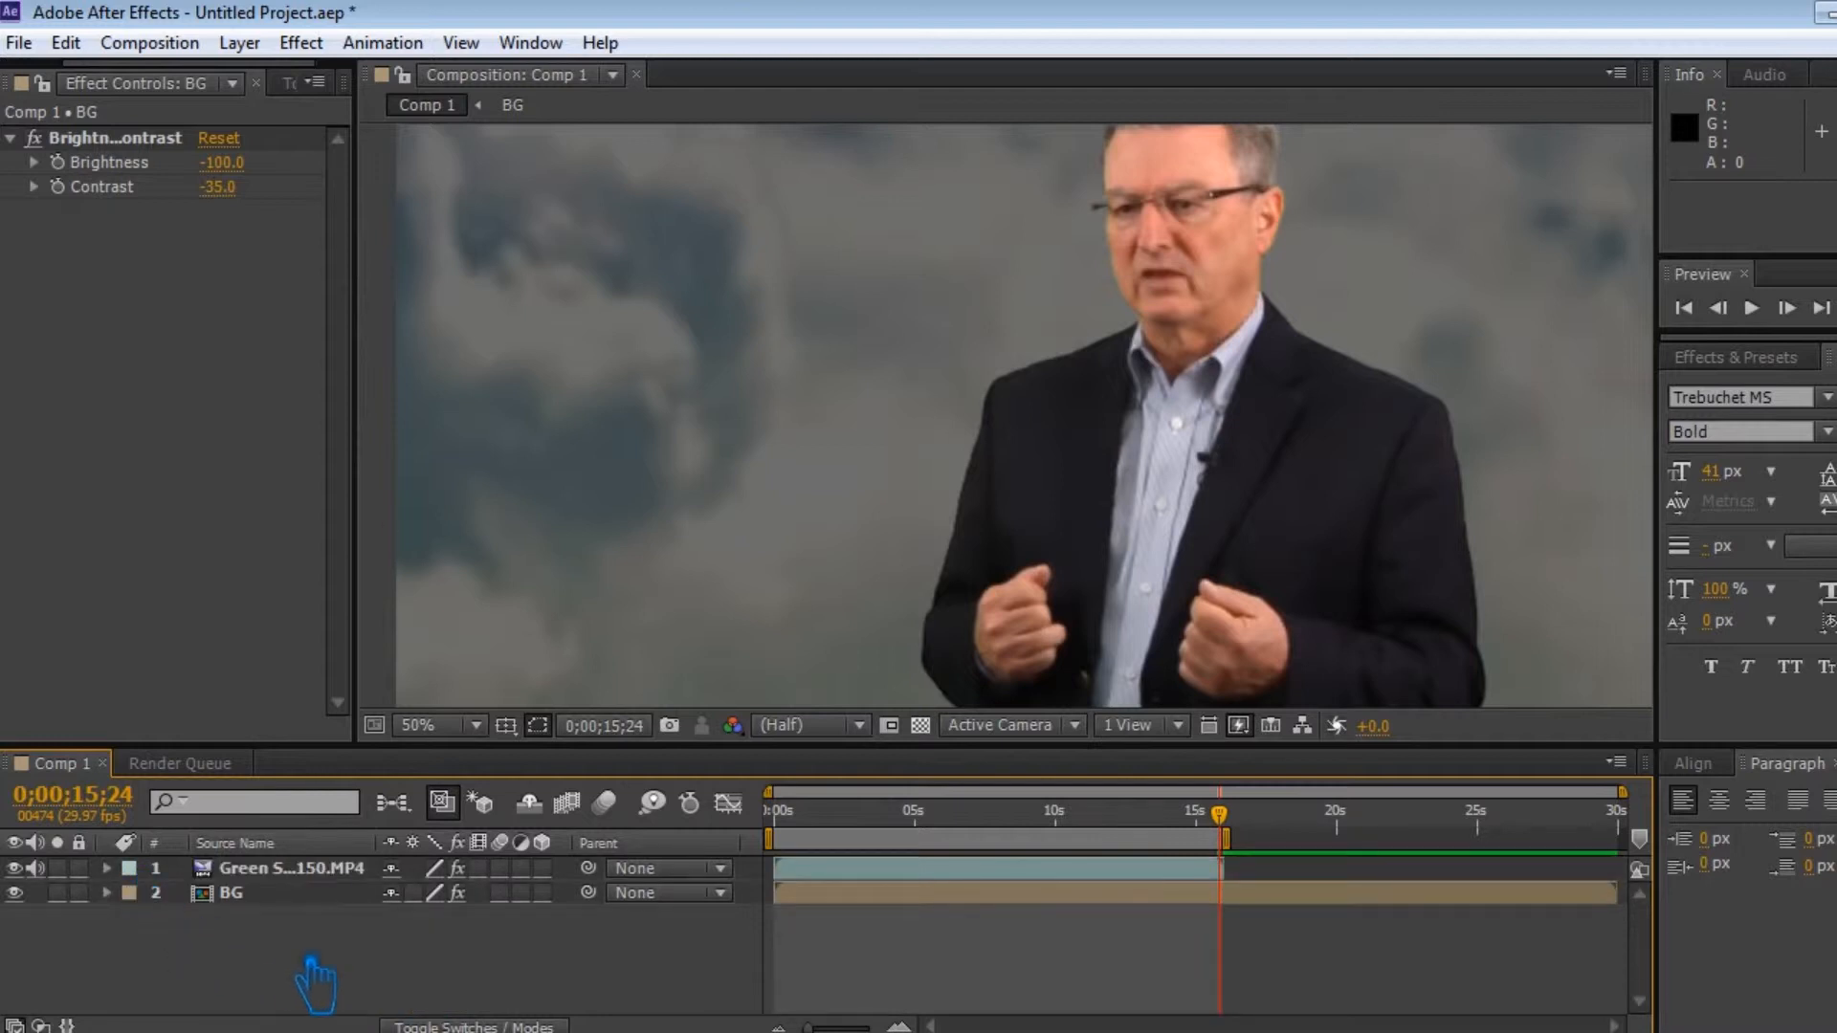
key("ctrl+s")
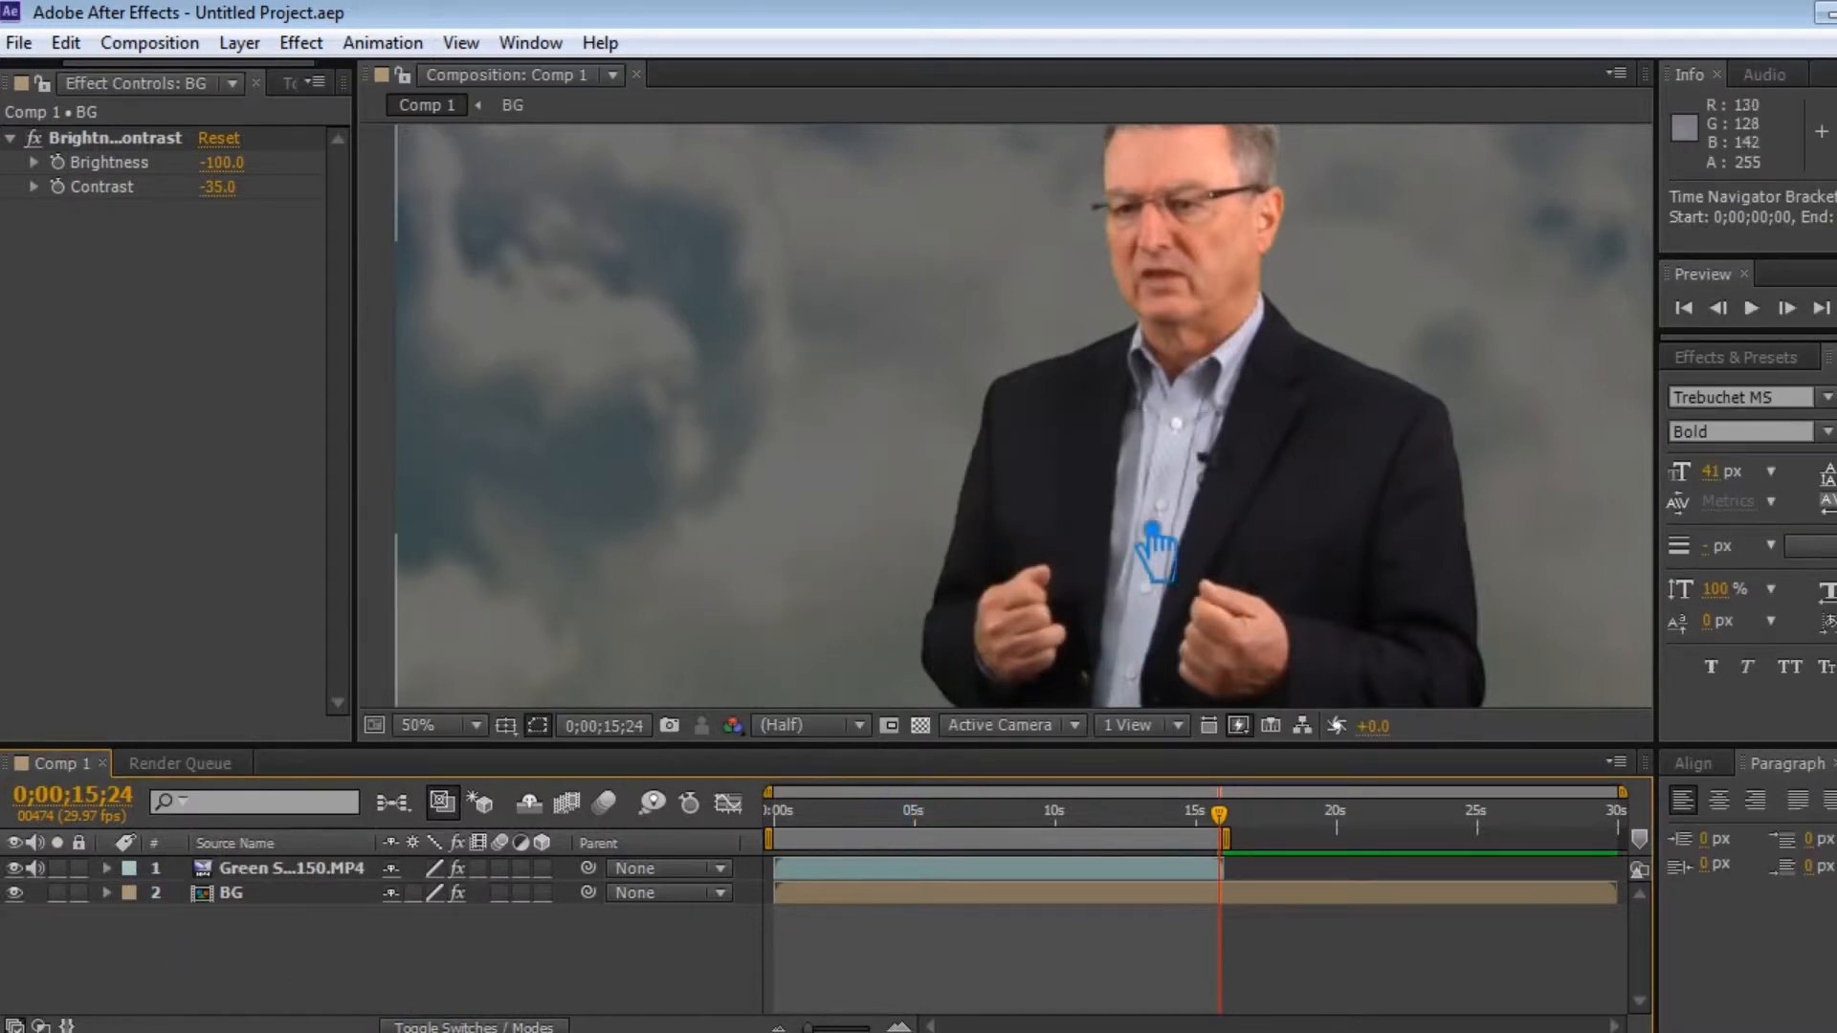
- Run a RAM preview of Comp 1 with the keyed footage over the background, fitted to the viewer
key("comma")
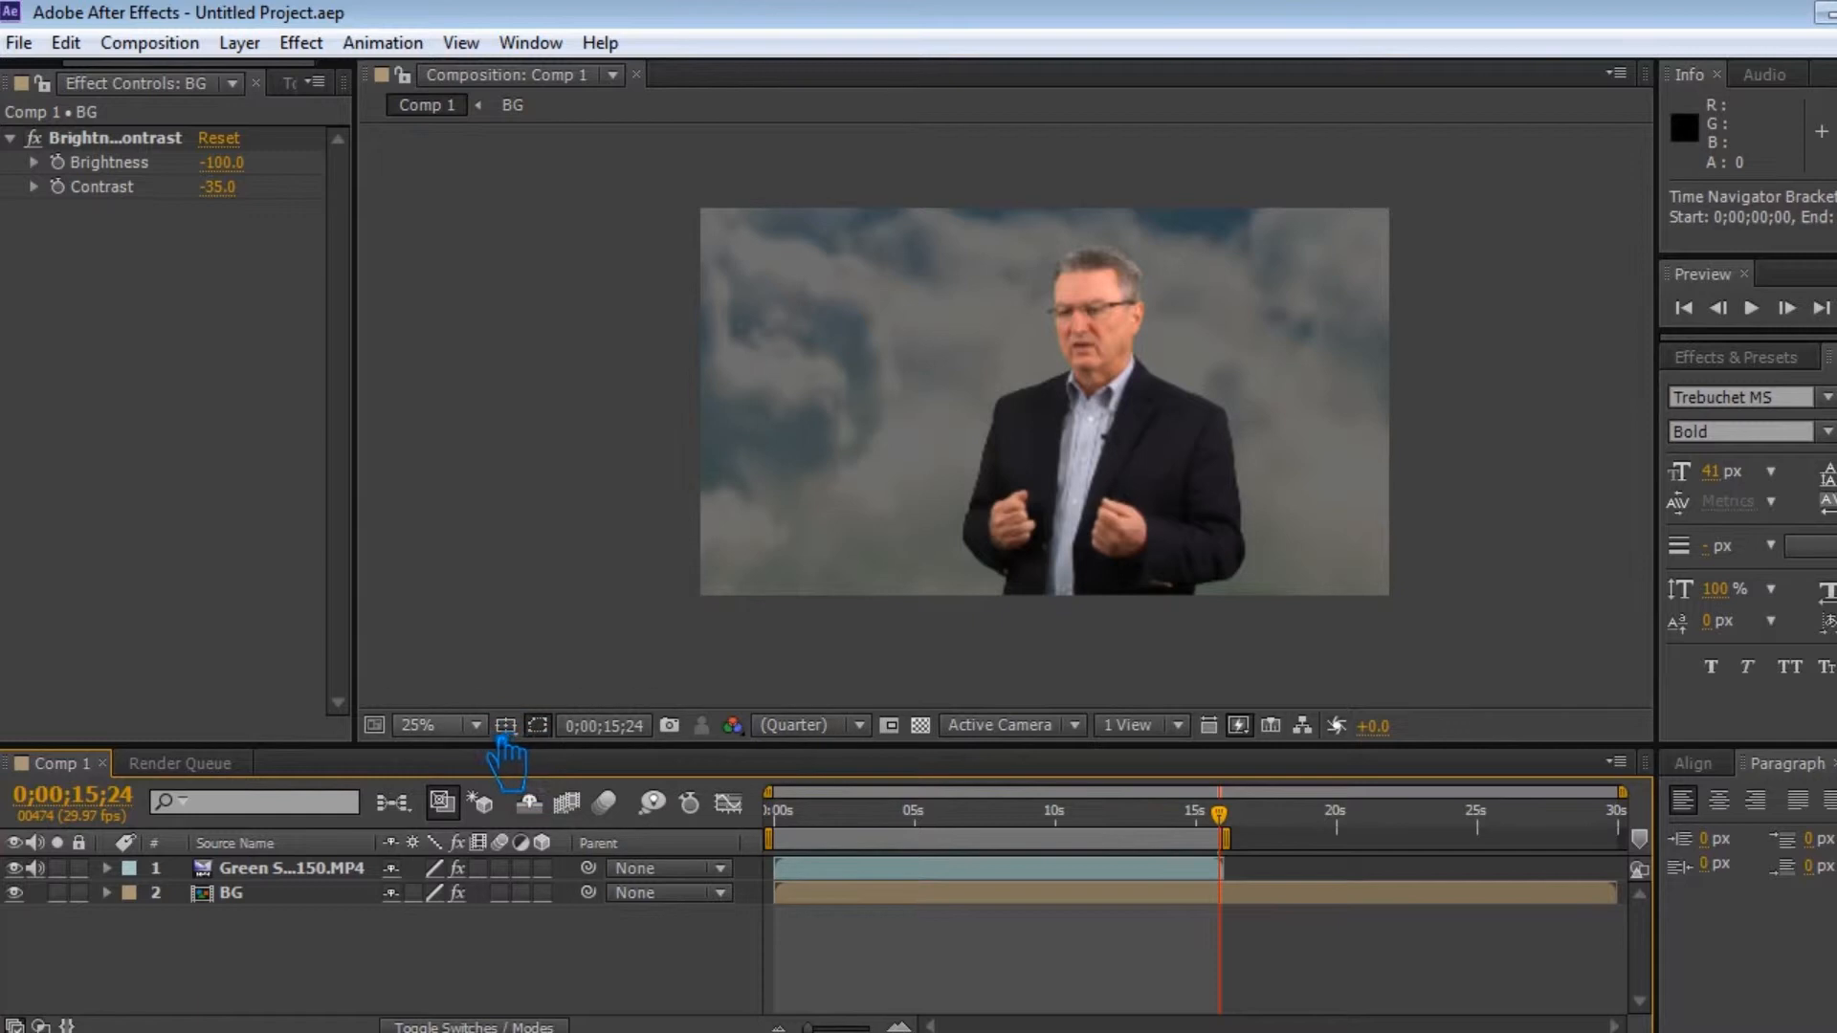
left_click(309, 870)
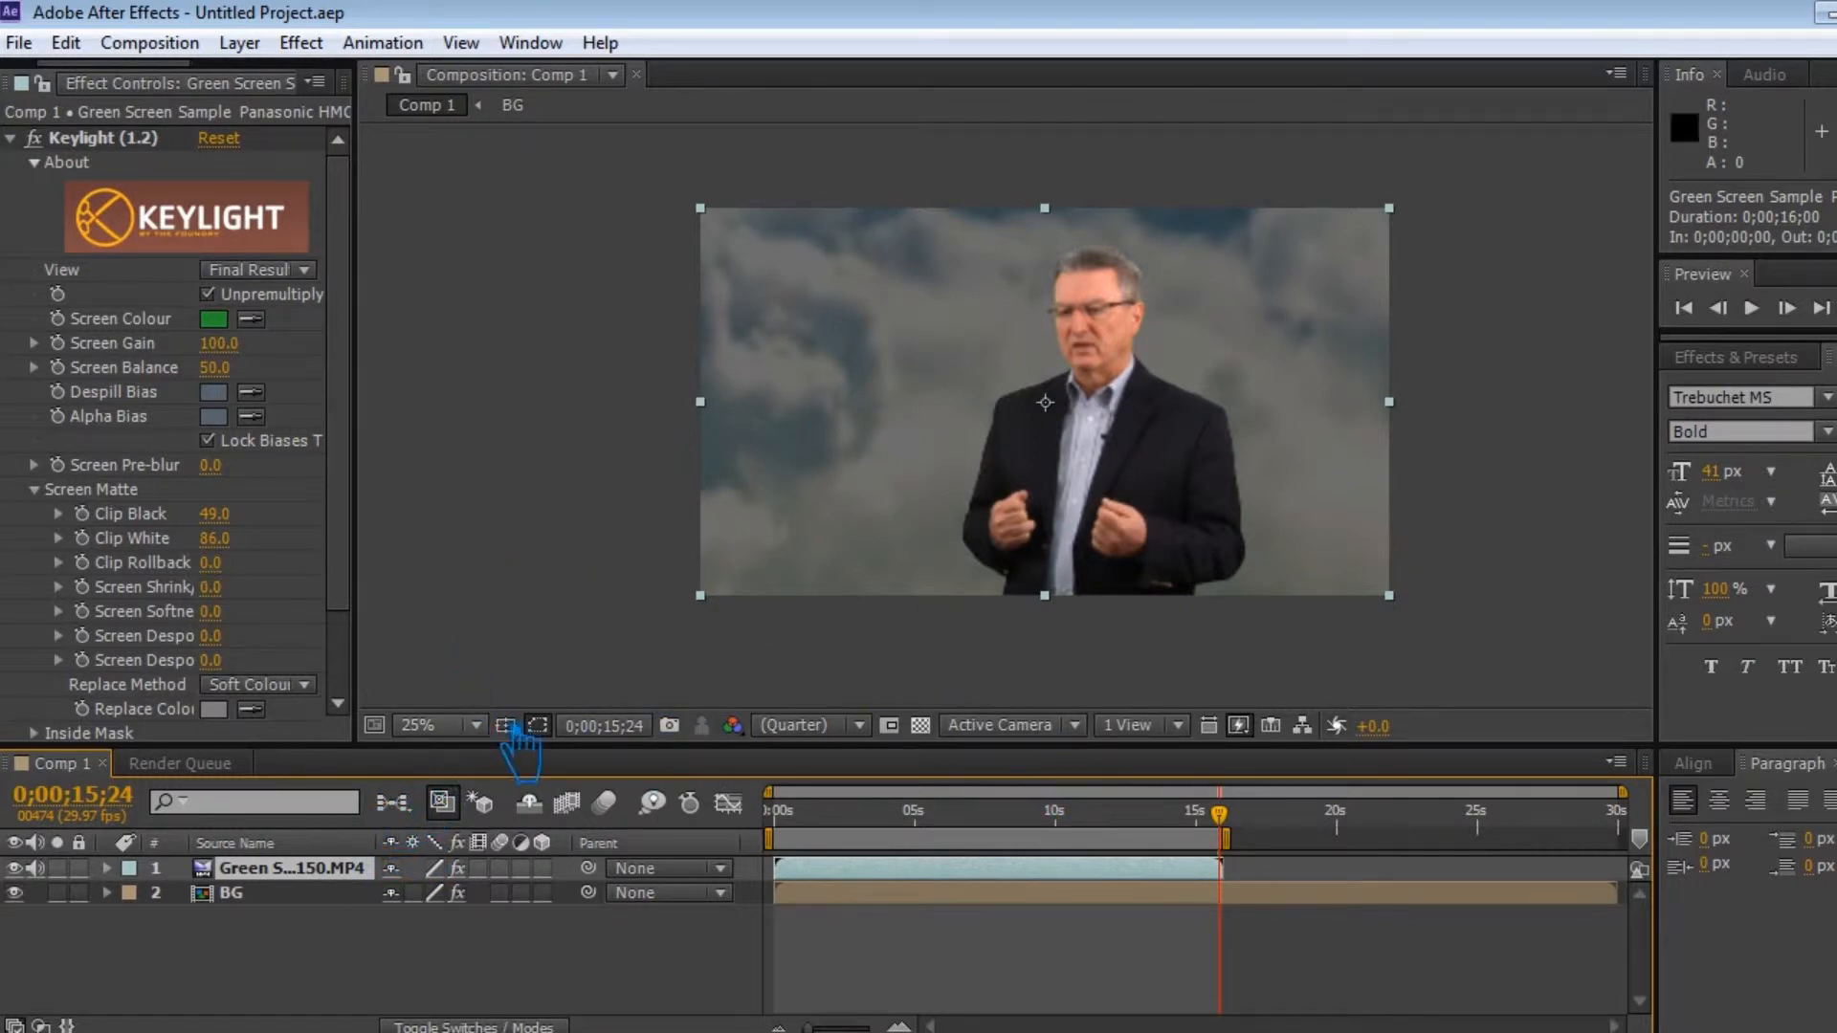
left_click(479, 725)
left_click(482, 211)
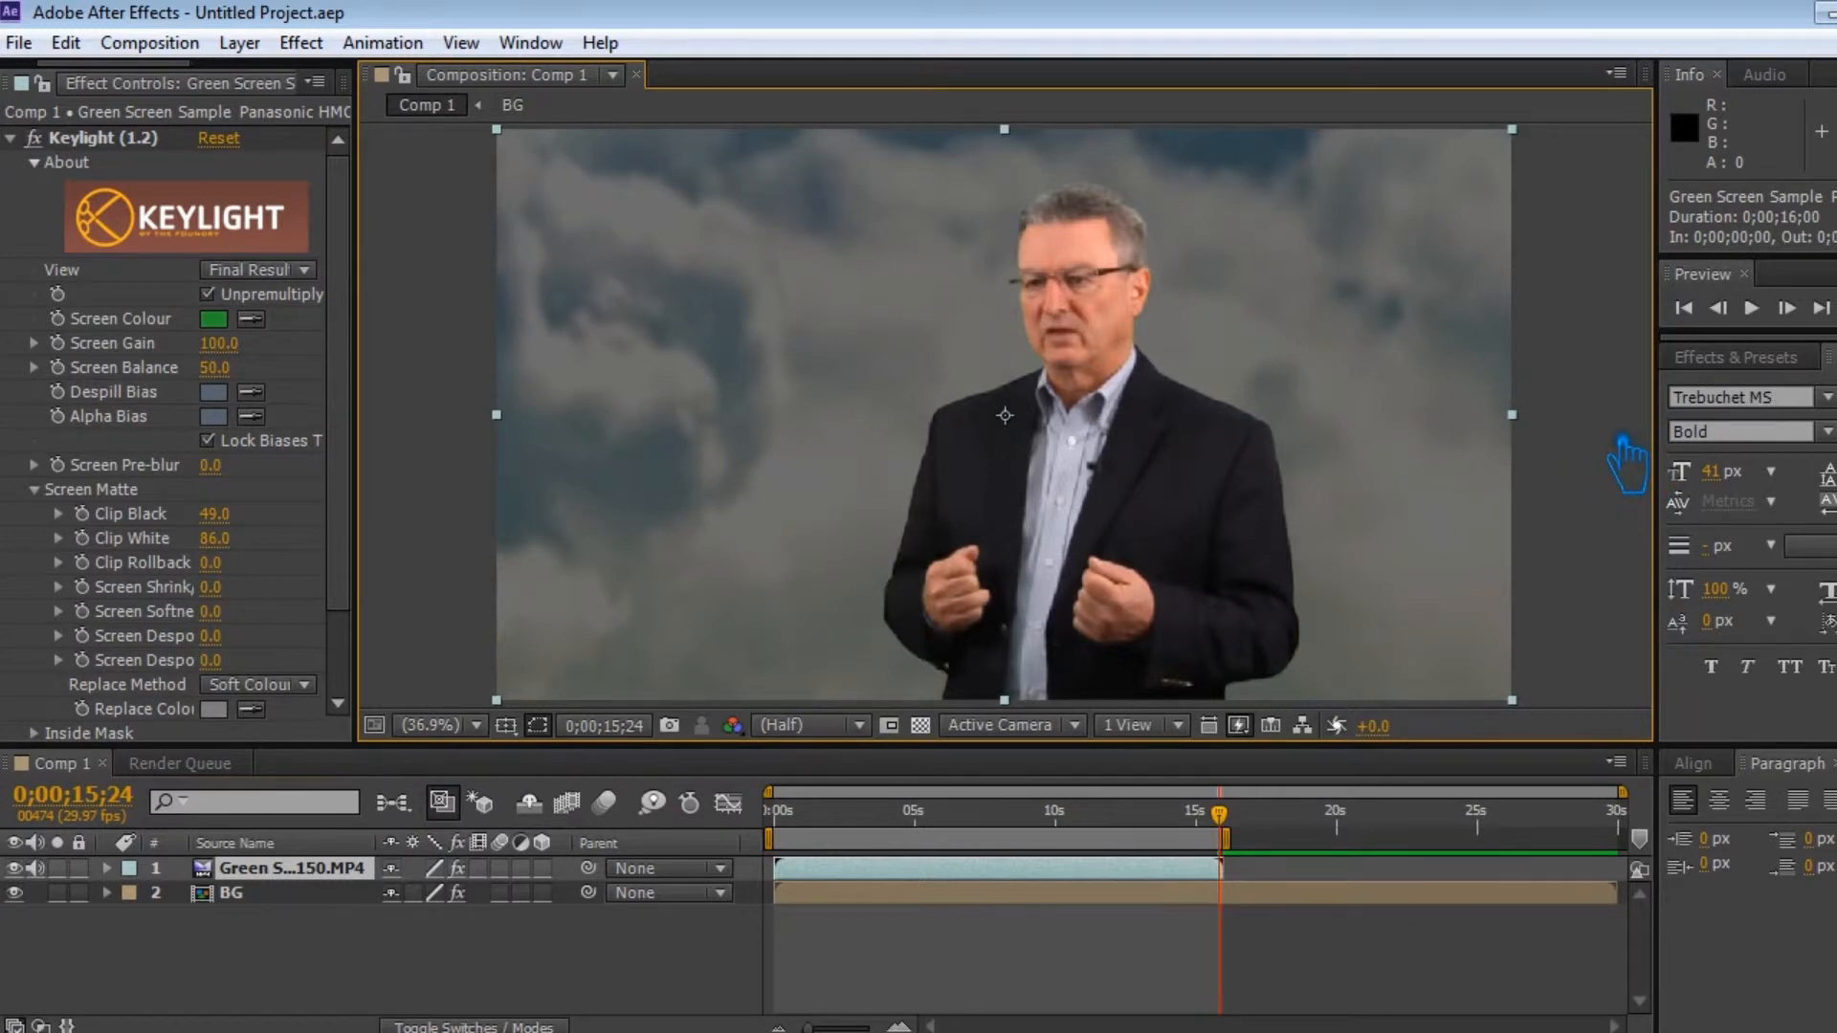
key("KP_0")
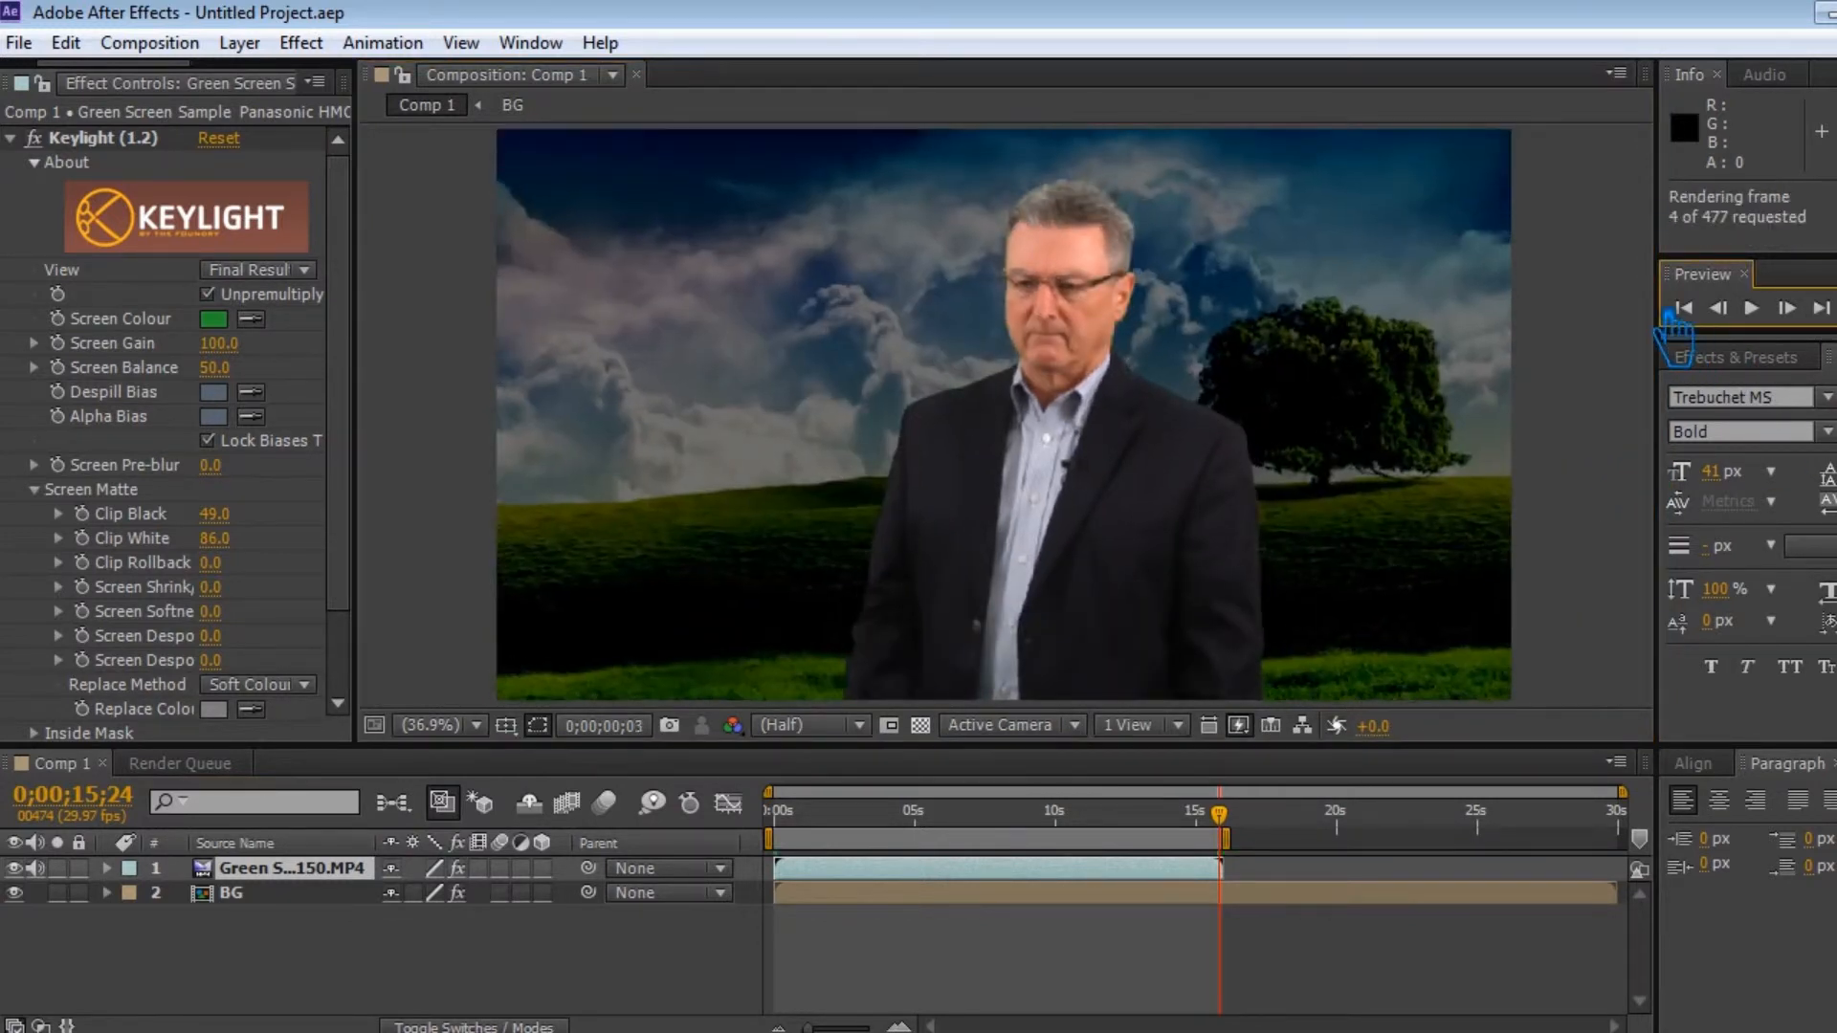